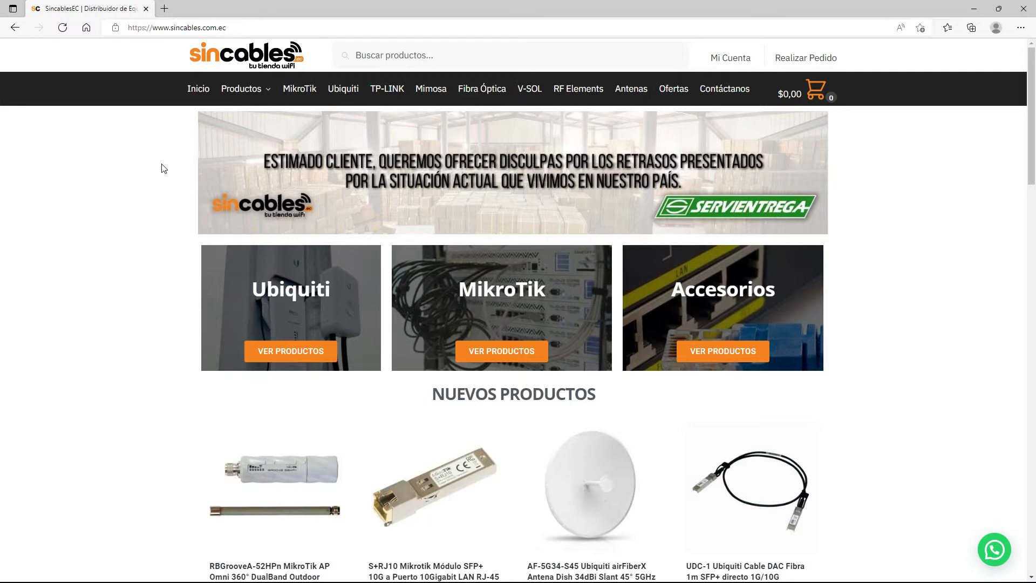
# - Go to mikrotik.com in a new tab and open its Software page
pyautogui.click(164, 8)
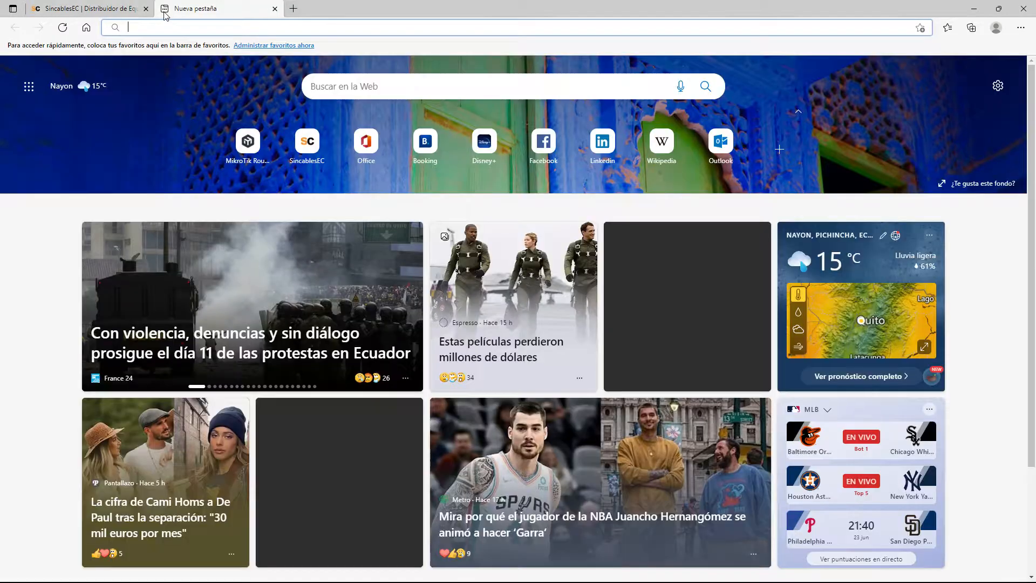
pyautogui.write('mikrotik.com')
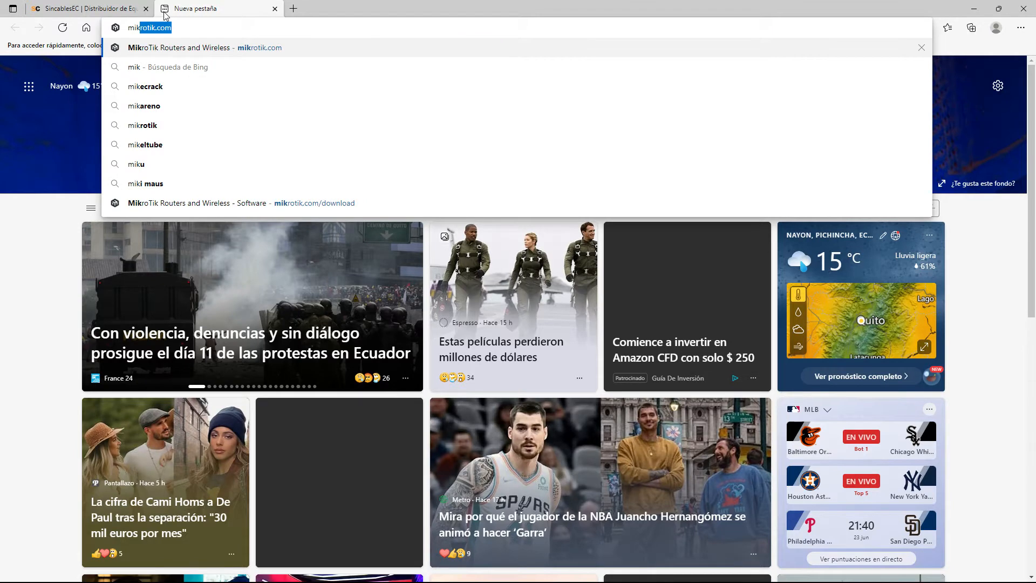
pyautogui.press('Return')
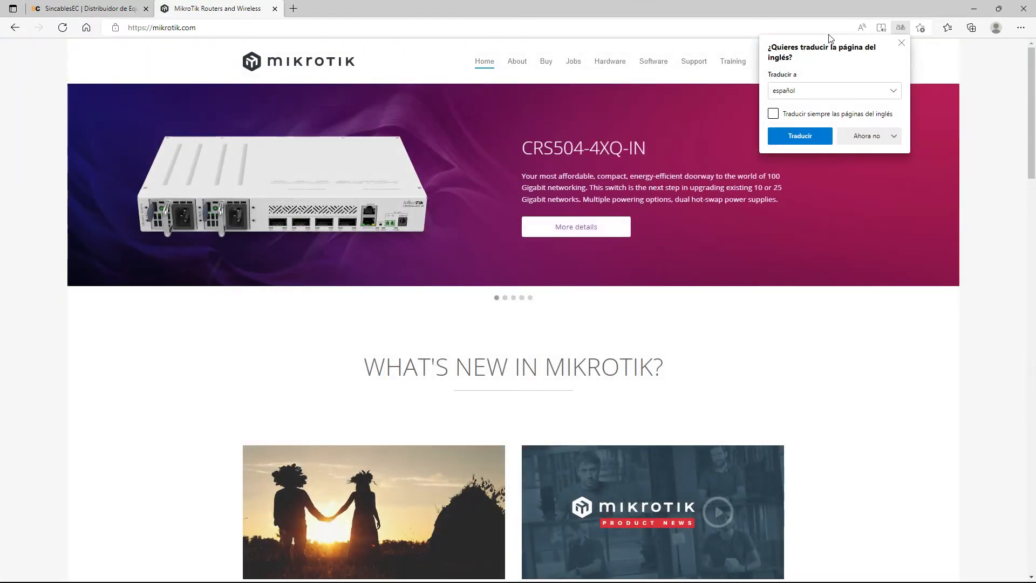
pyautogui.click(901, 43)
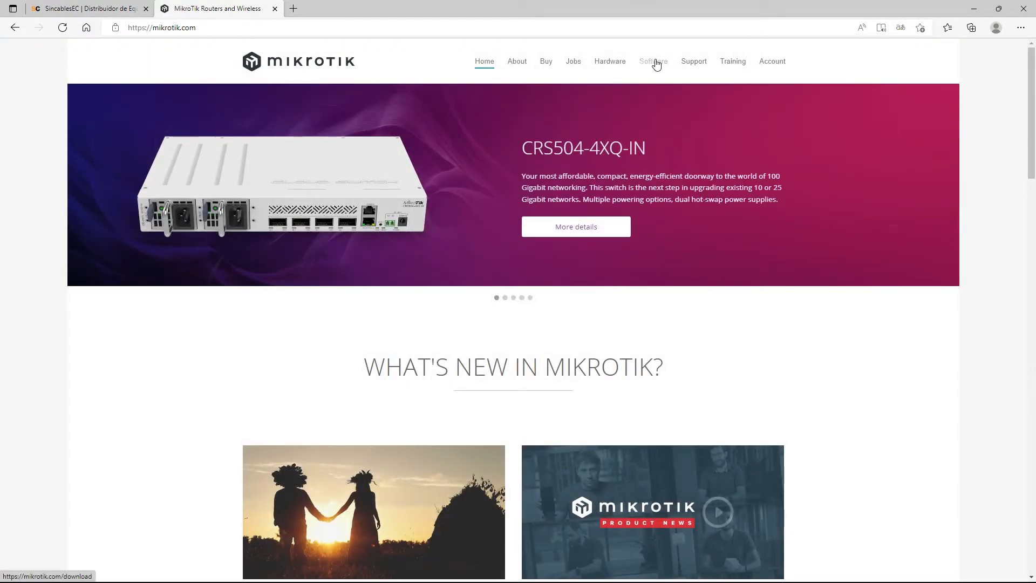
pyautogui.click(658, 65)
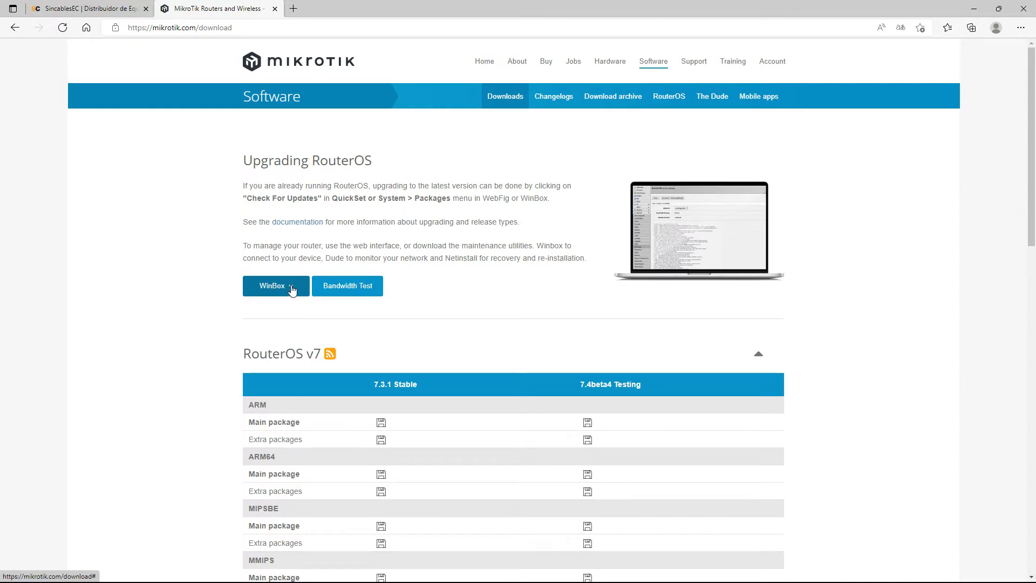
# - Download WinBox 3.36 (64-bit) and launch winbox64.exe from Downloads
pyautogui.click(291, 289)
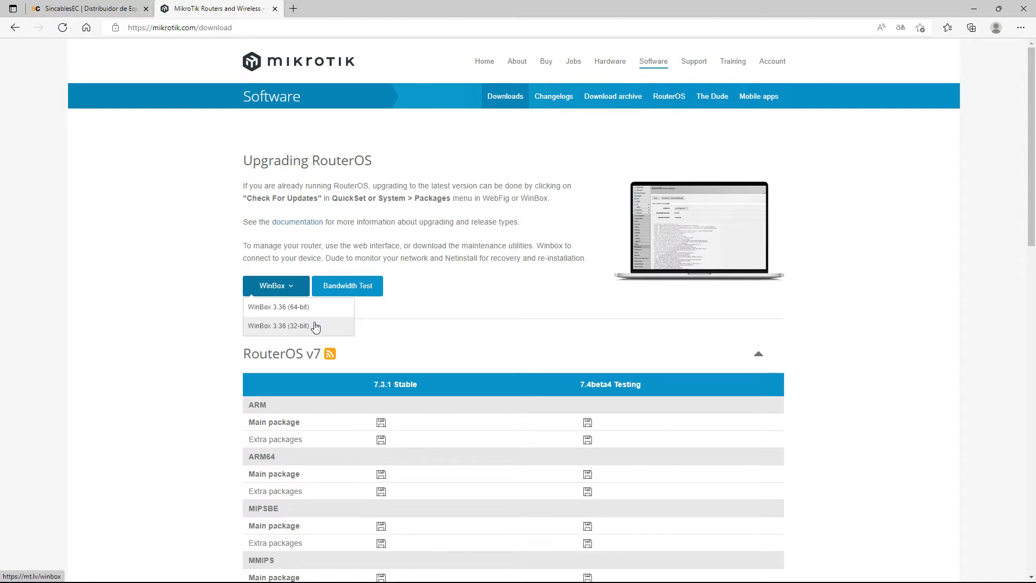
pyautogui.click(305, 310)
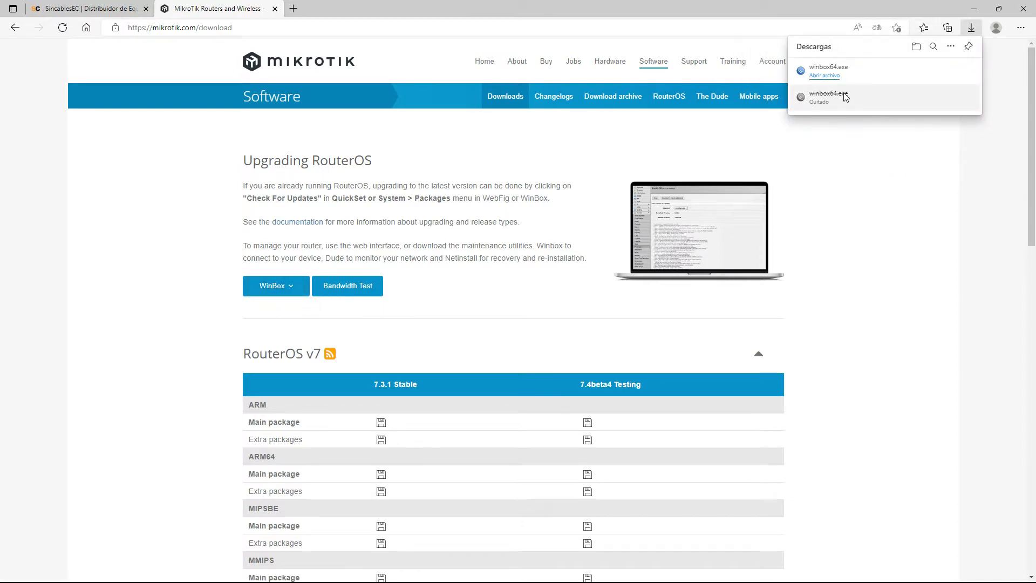
pyautogui.click(833, 77)
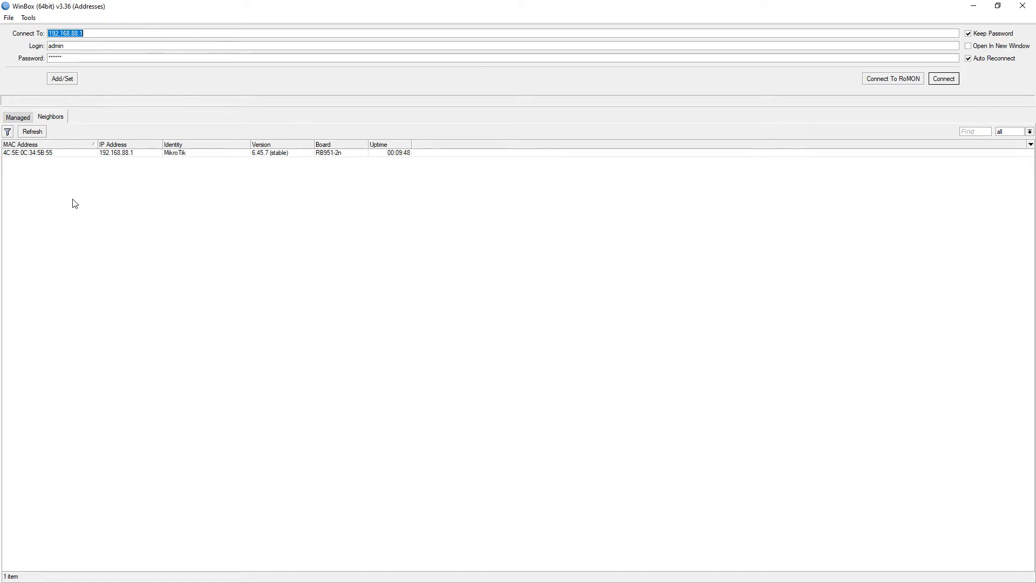
# - Erase the stored password from the WinBox login Password field
pyautogui.click(19, 117)
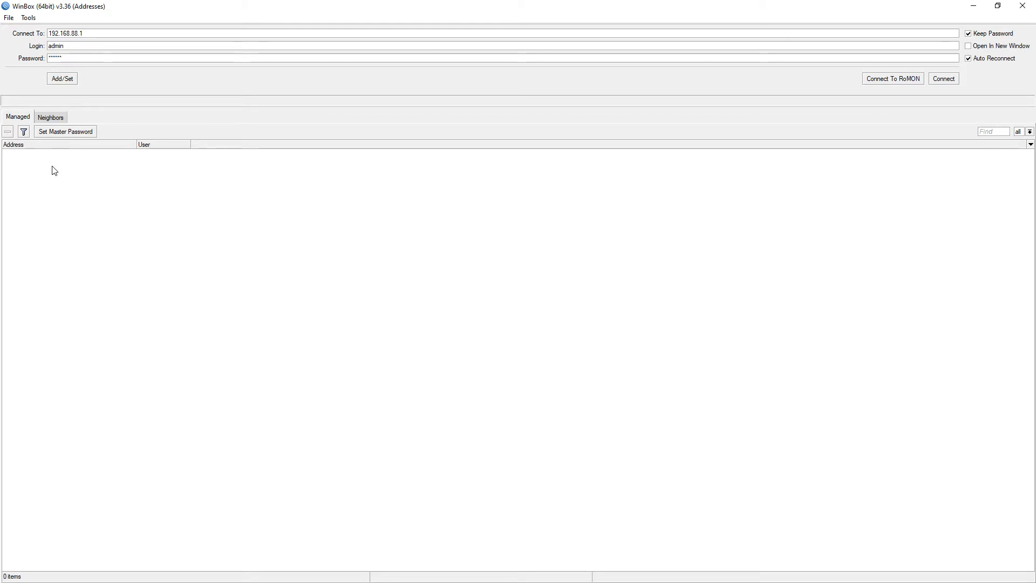
pyautogui.doubleClick(67, 55)
pyautogui.press('BackSpace')
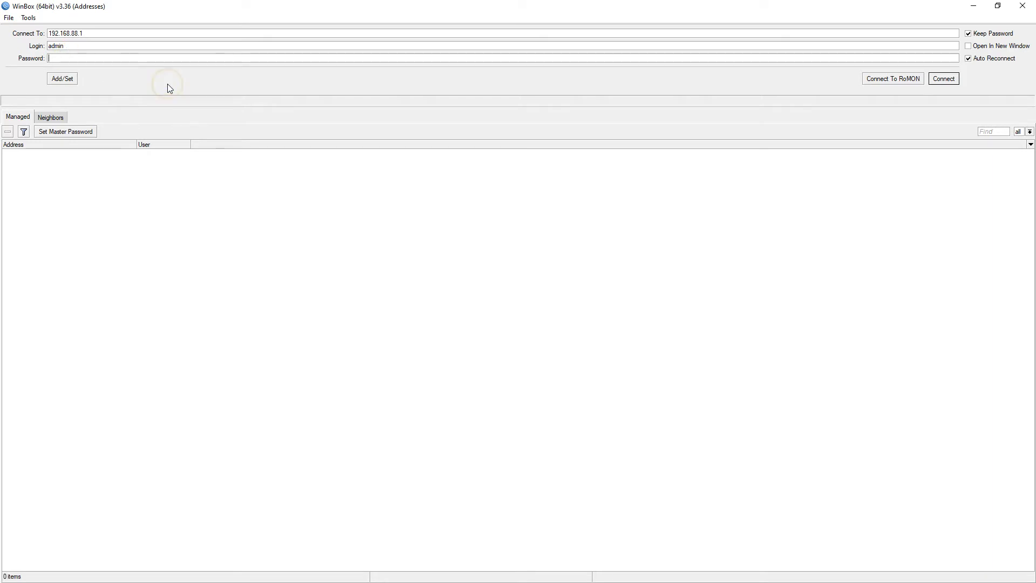
pyautogui.click(216, 211)
# - Refresh the Neighbors list and select the RB951-2n router at MAC 4C:5E:0C:34:5B:55
pyautogui.click(51, 118)
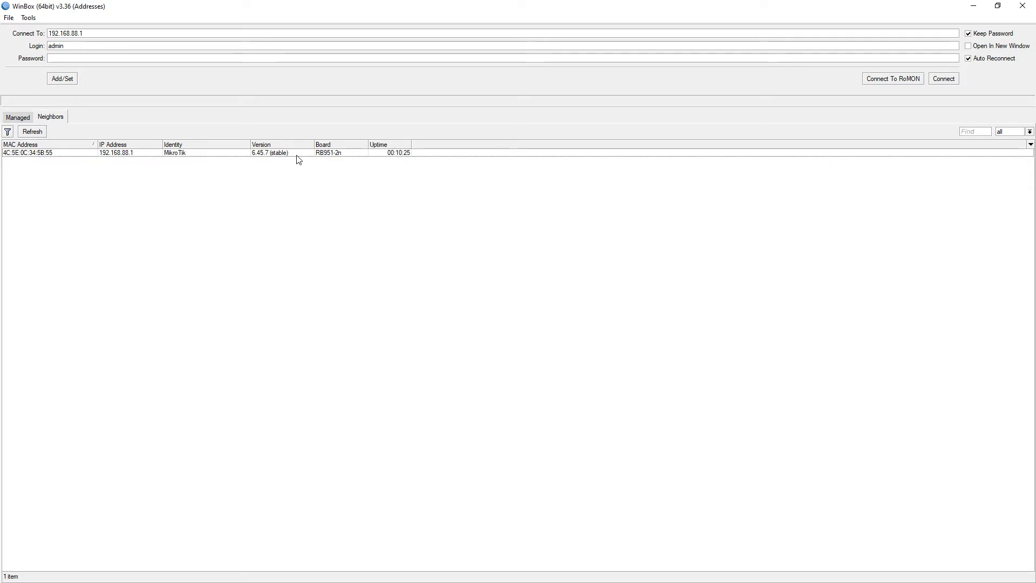
pyautogui.click(32, 132)
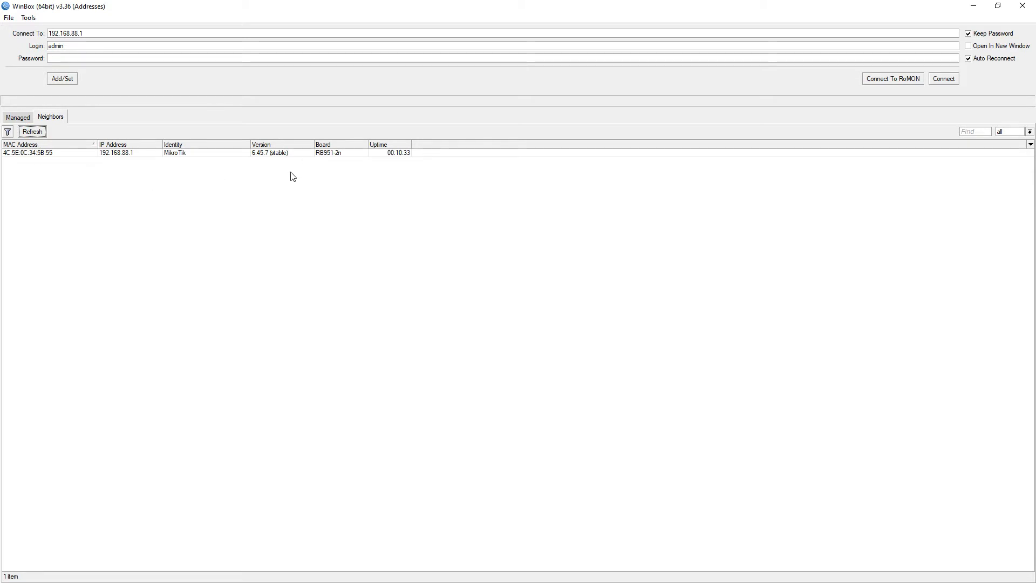
pyautogui.click(40, 154)
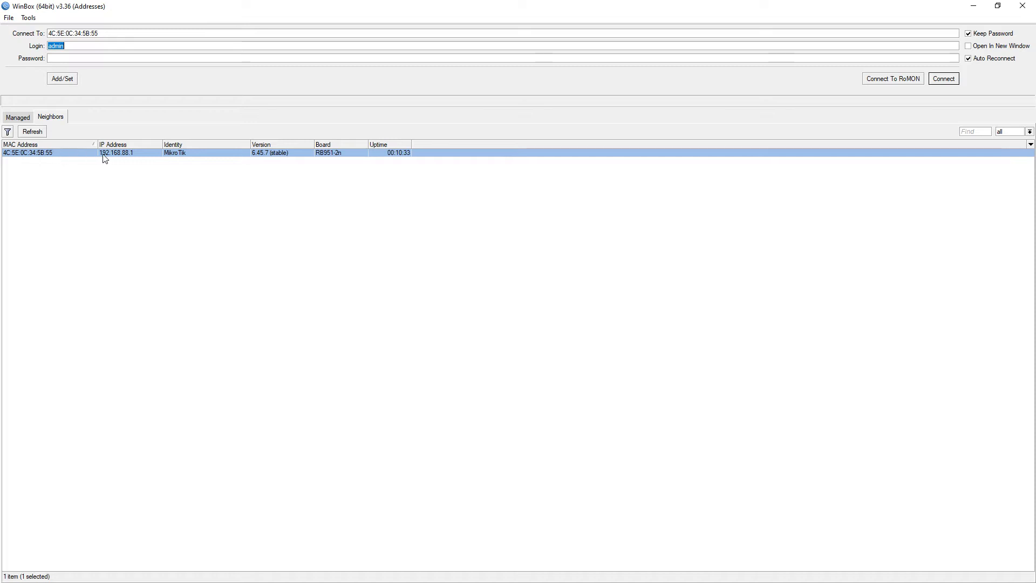
# - Add 192.168.88.1 with the admin login to the Managed list and select it
pyautogui.click(123, 156)
pyautogui.click(65, 57)
pyautogui.click(65, 80)
pyautogui.click(65, 80)
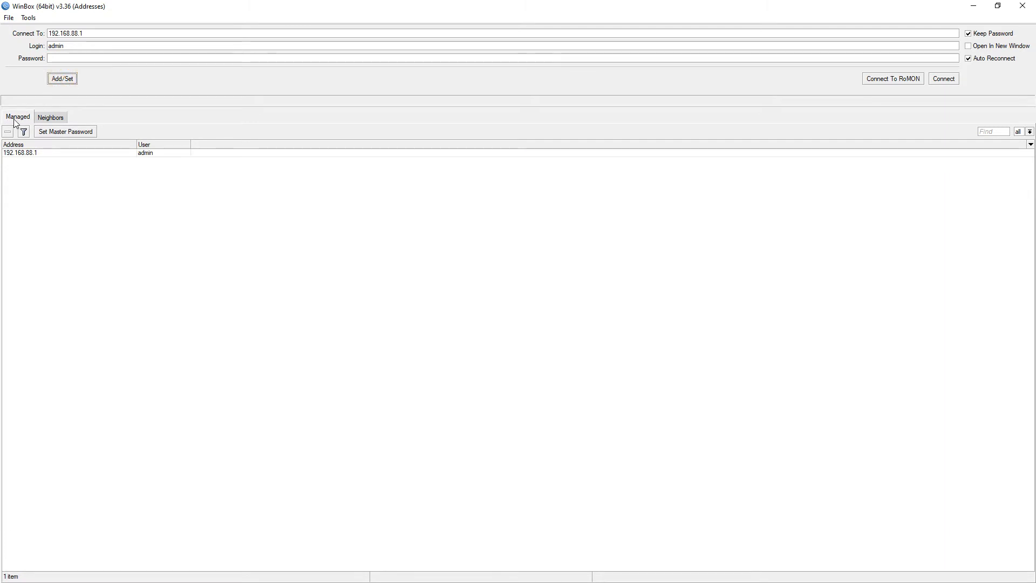
pyautogui.click(28, 155)
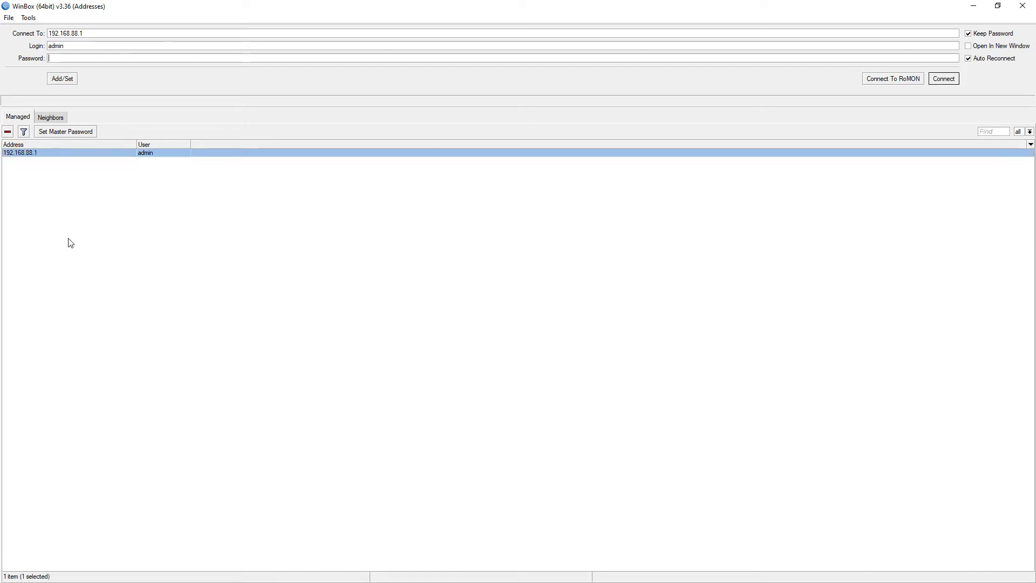
# - Connect to 192.168.88.1 and keep the RouterOS default configuration when notified
pyautogui.doubleClick(35, 156)
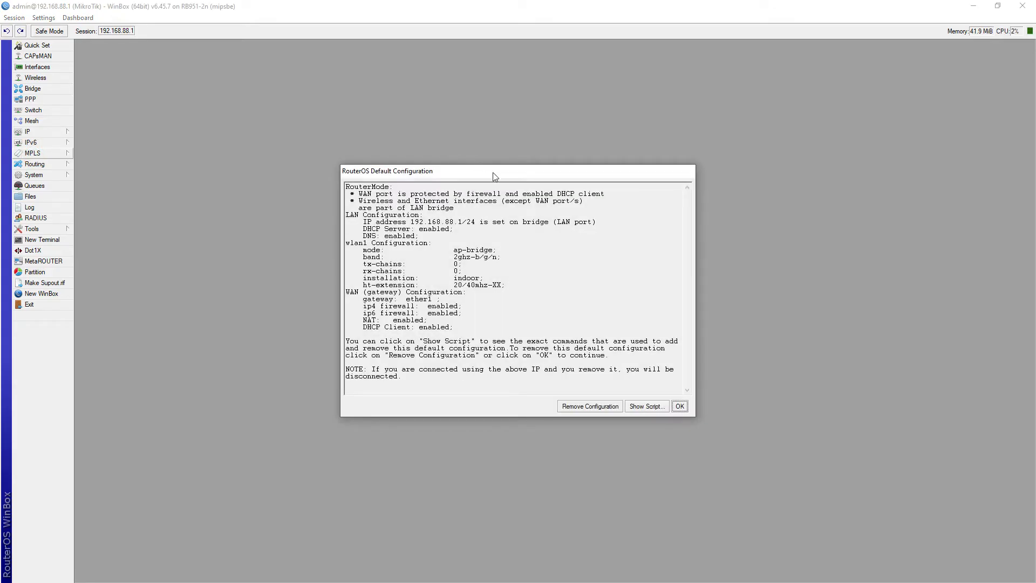
pyautogui.moveTo(495, 172); pyautogui.dragTo(485, 134)
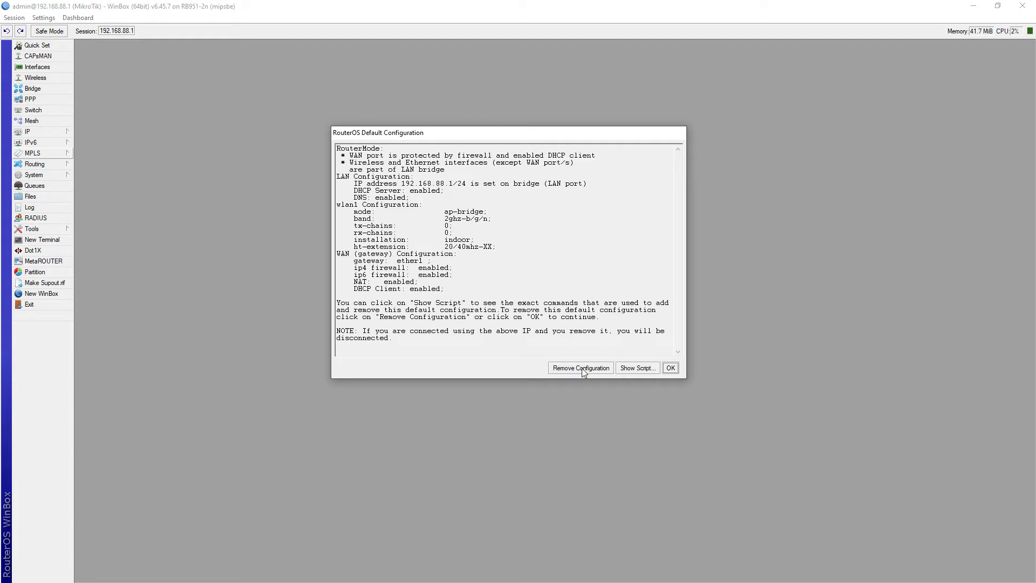
pyautogui.click(671, 368)
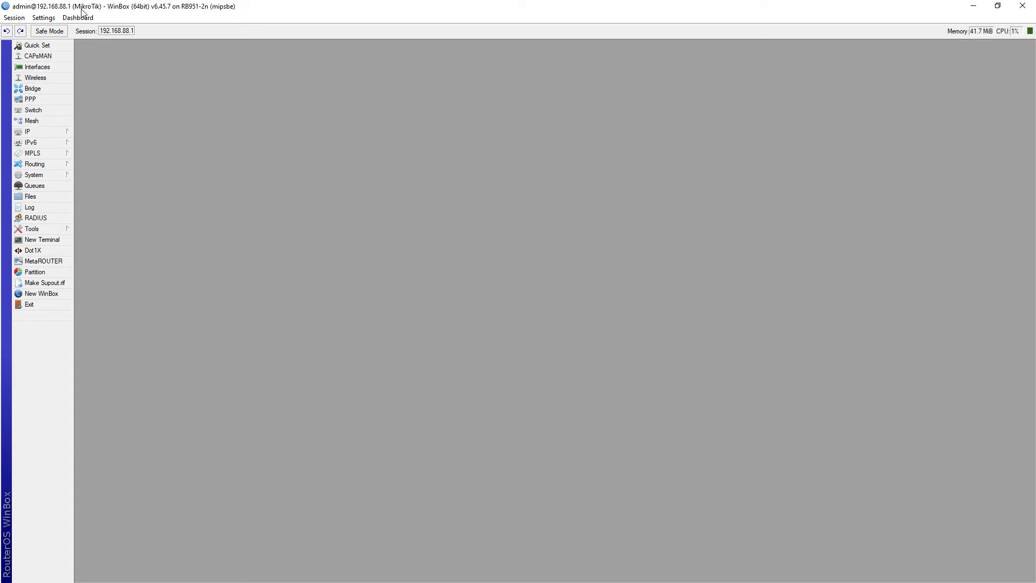
# - Check the discovered RB951-2n router in a second connection window, then close it
pyautogui.click(45, 294)
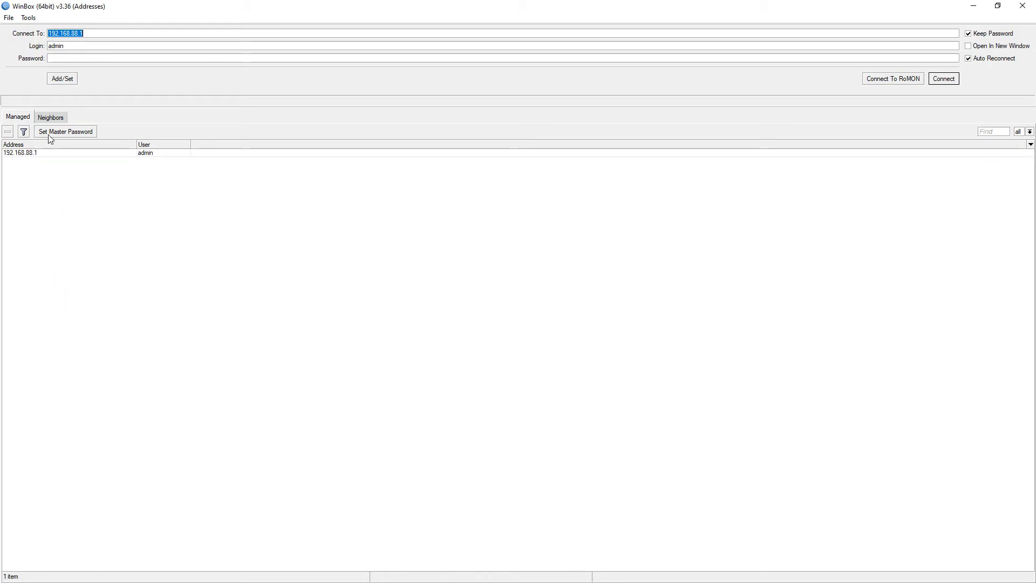
pyautogui.click(47, 116)
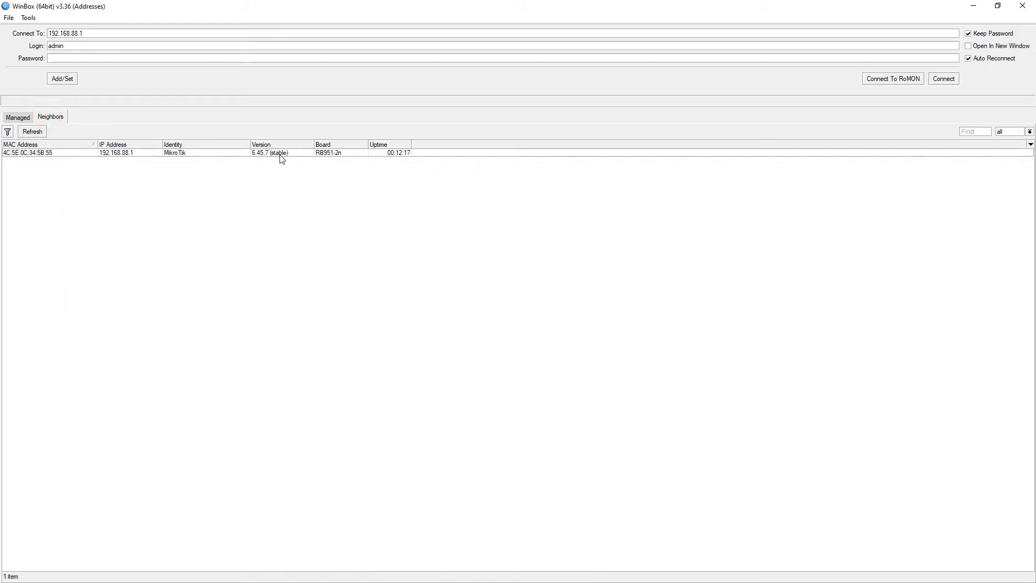
pyautogui.click(178, 154)
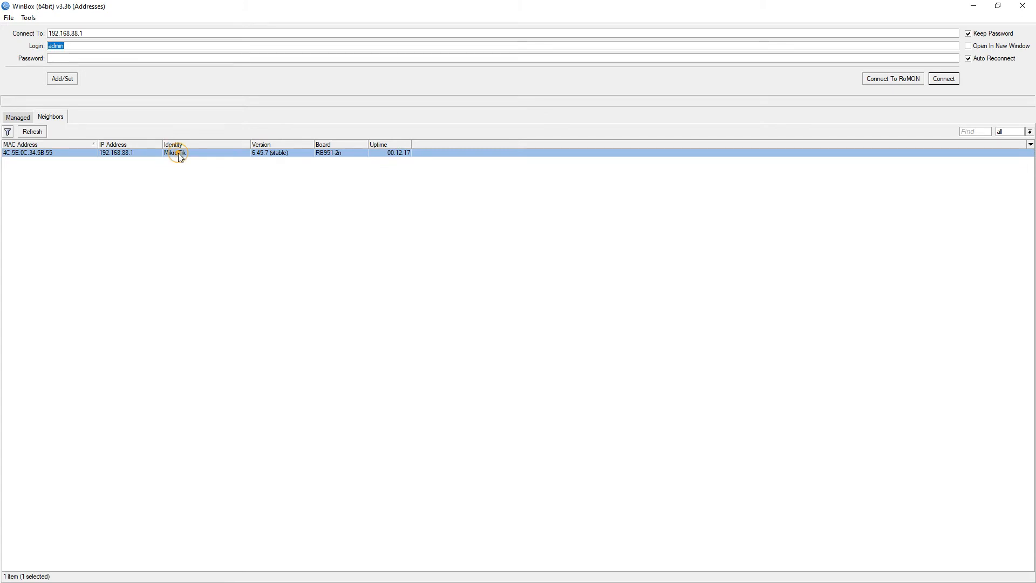
pyautogui.click(1023, 5)
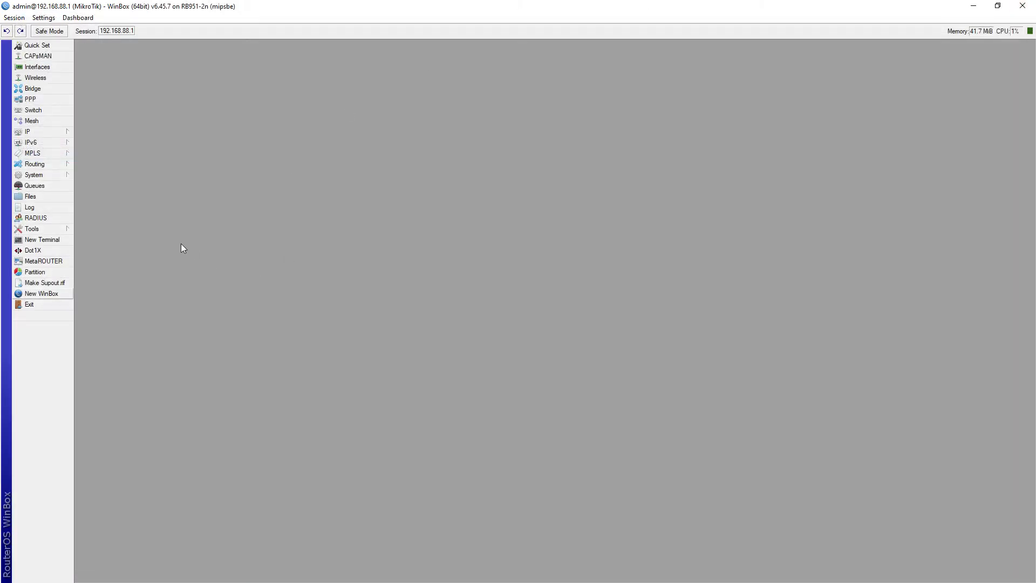
# - Set the router identity to SincablesEC under System > Identity
pyautogui.click(43, 175)
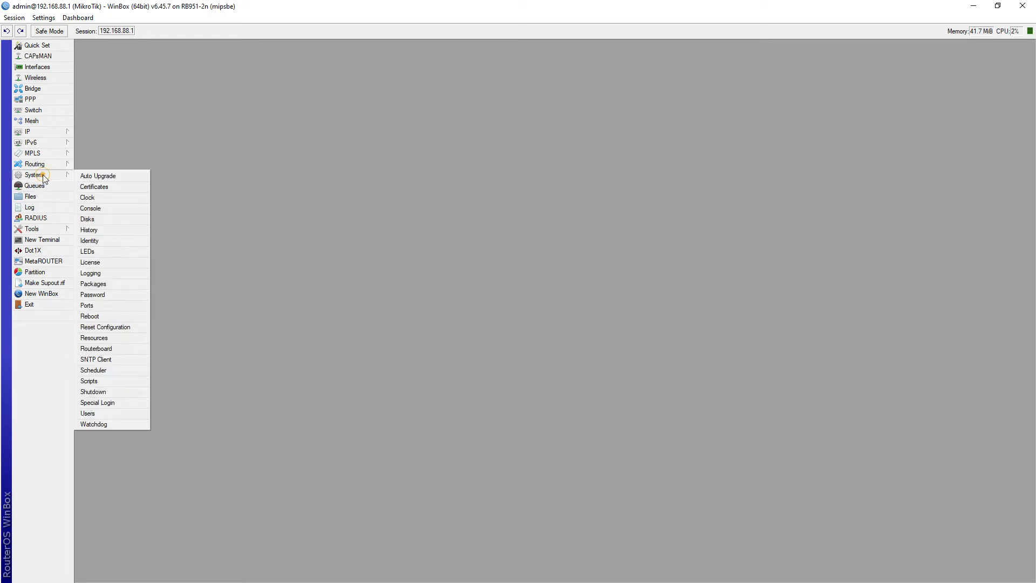
pyautogui.click(106, 242)
pyautogui.write('SincablesEC')
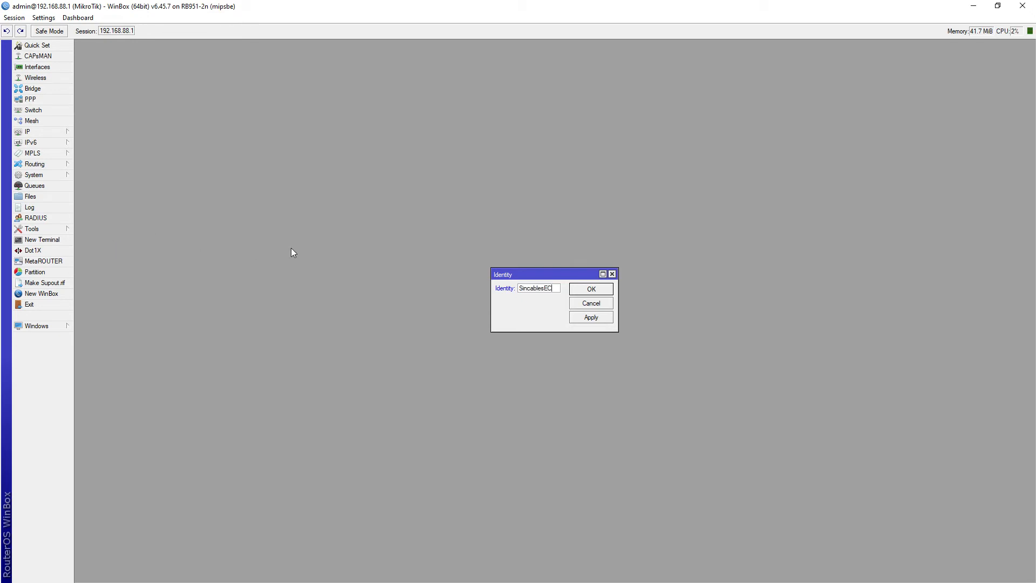
pyautogui.click(586, 292)
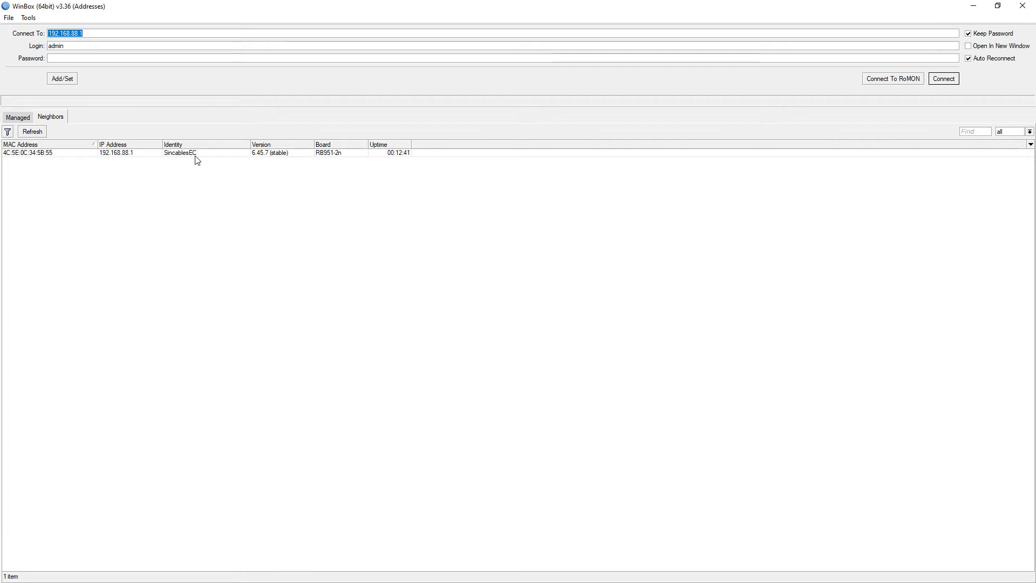
pyautogui.click(1020, 12)
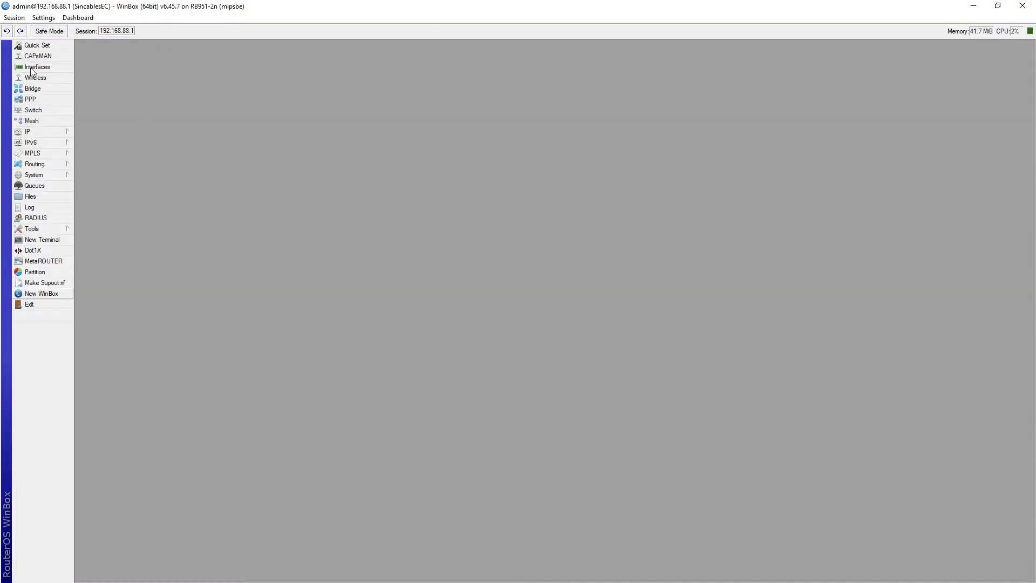
# - Replace the bridge interface's defconf comment with 'Configuracion por defecto'
pyautogui.click(33, 67)
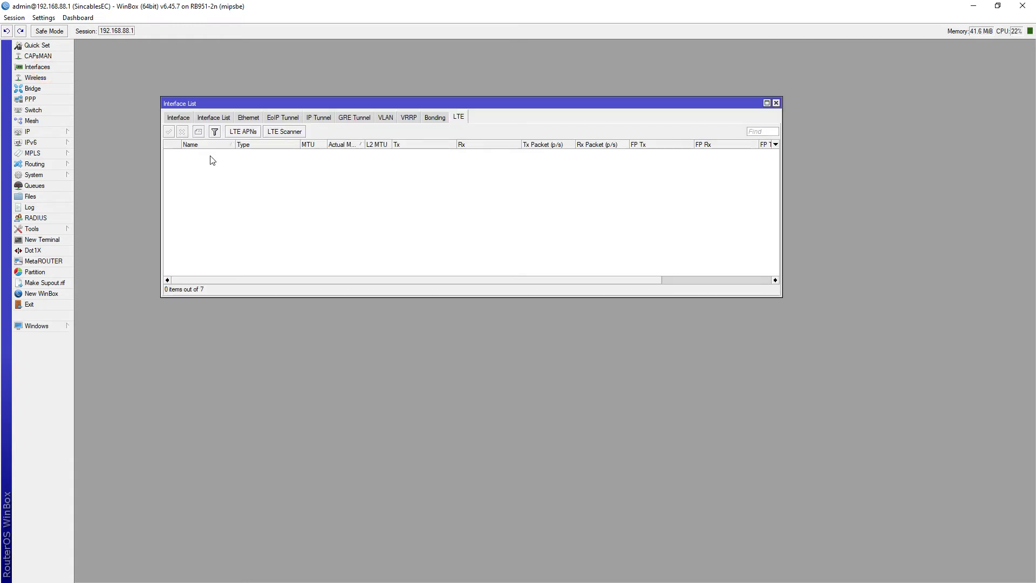
pyautogui.click(180, 118)
pyautogui.moveTo(225, 102); pyautogui.dragTo(212, 140)
pyautogui.click(183, 200)
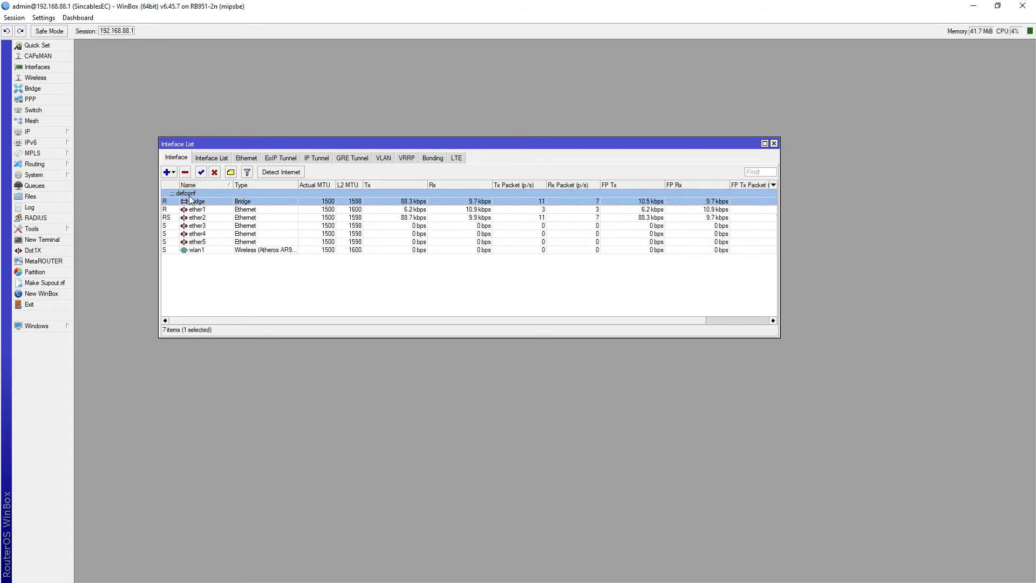
pyautogui.click(231, 172)
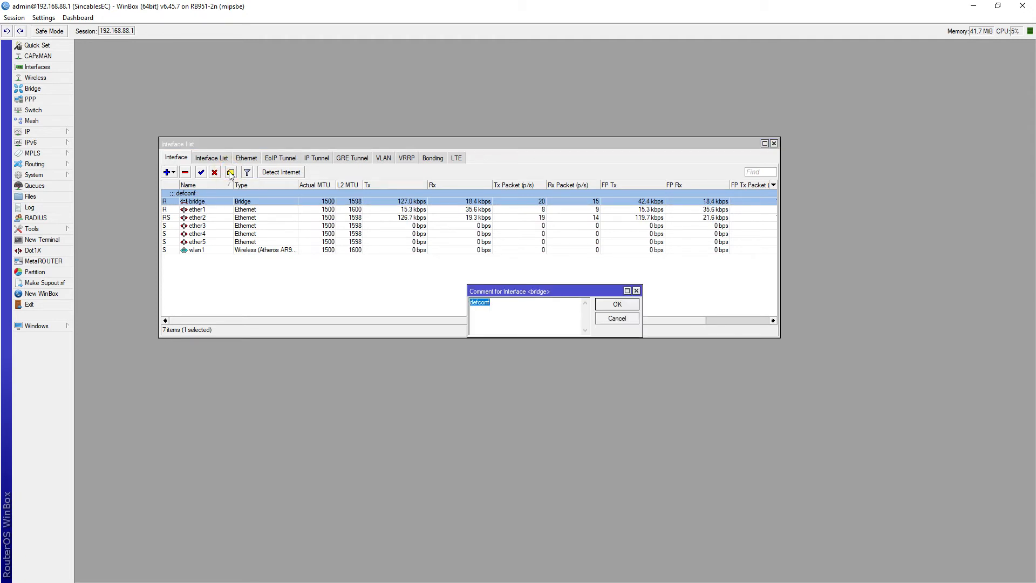
pyautogui.write('Configur')
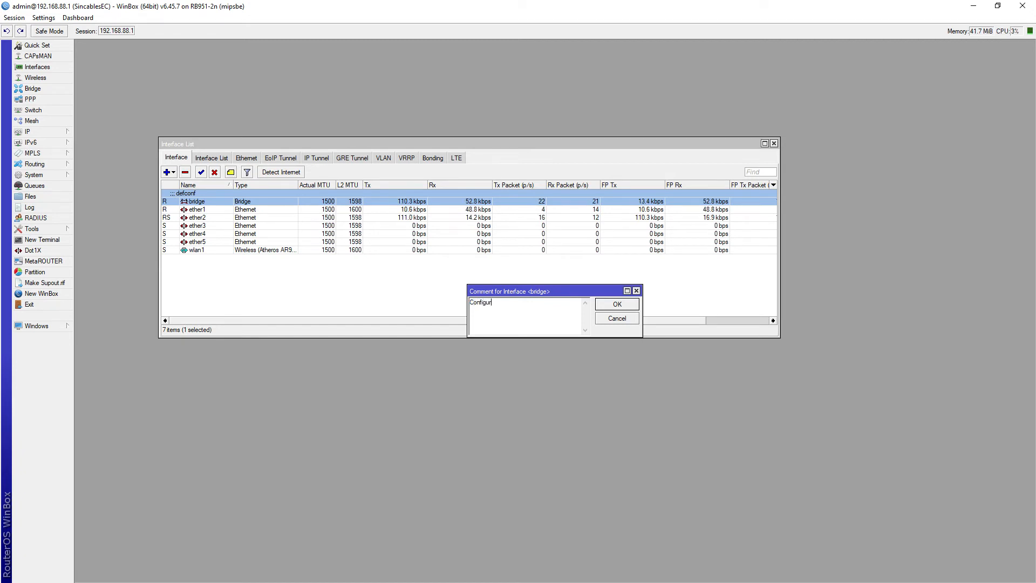
pyautogui.write('acion por defecto')
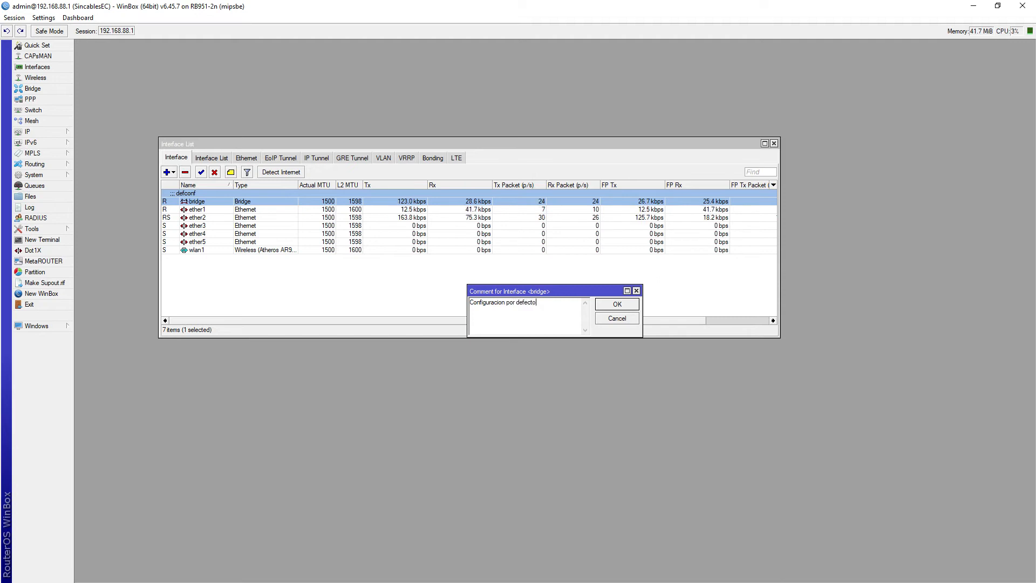
pyautogui.click(615, 305)
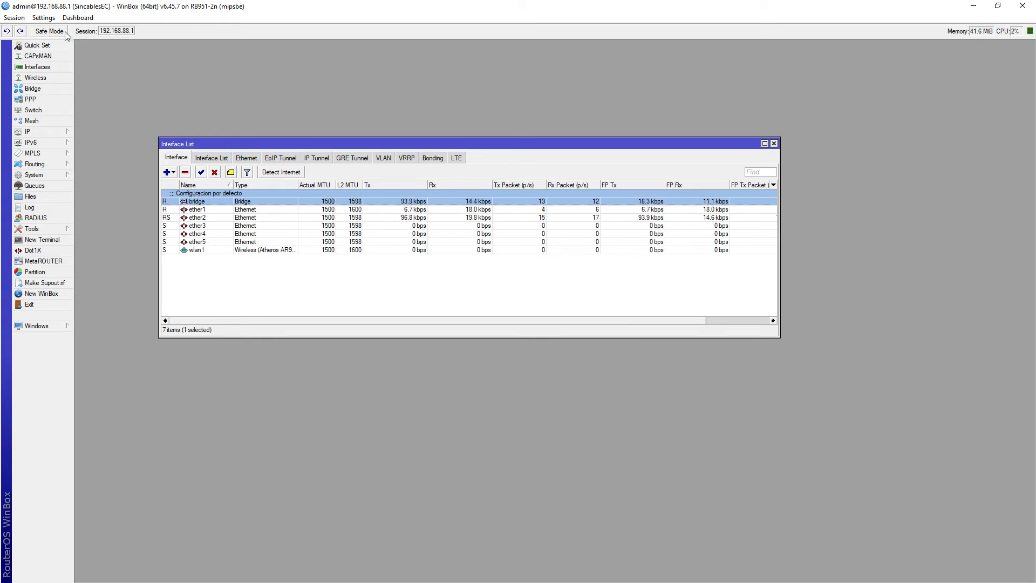
# - Turn off inline comments, then widen the Interface List and its Comment column
pyautogui.click(43, 17)
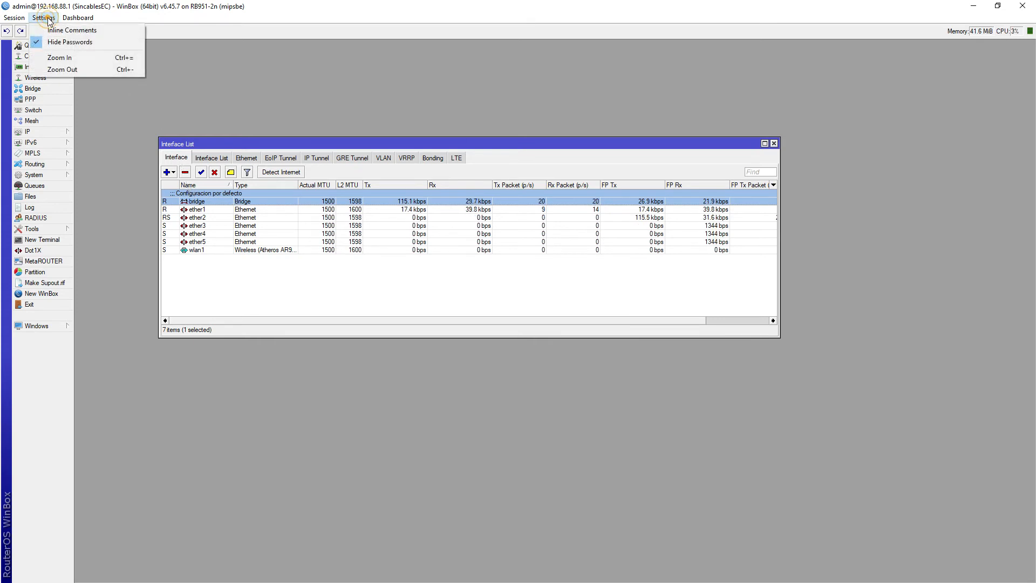
pyautogui.click(78, 31)
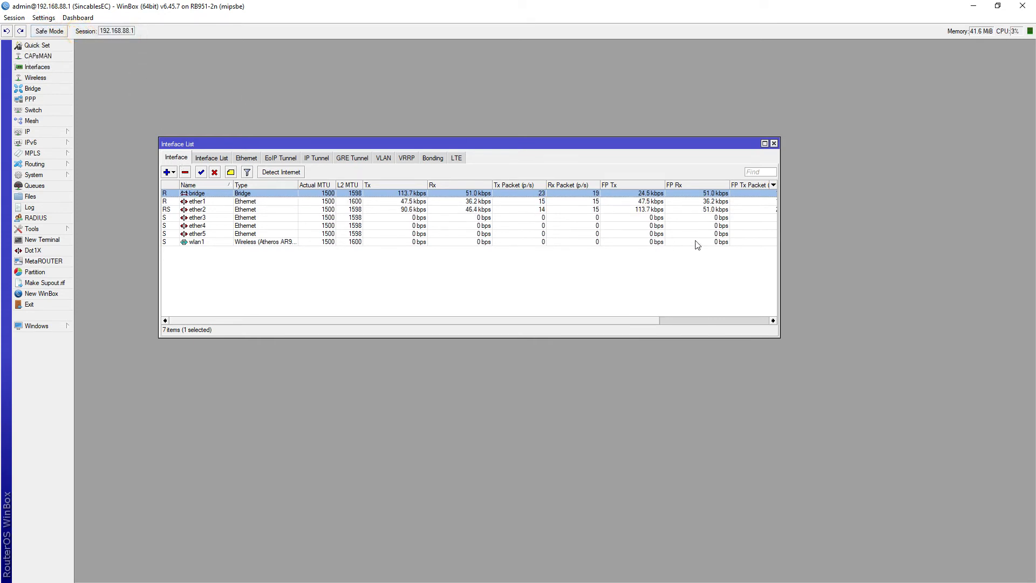
pyautogui.moveTo(781, 224); pyautogui.dragTo(1019, 226)
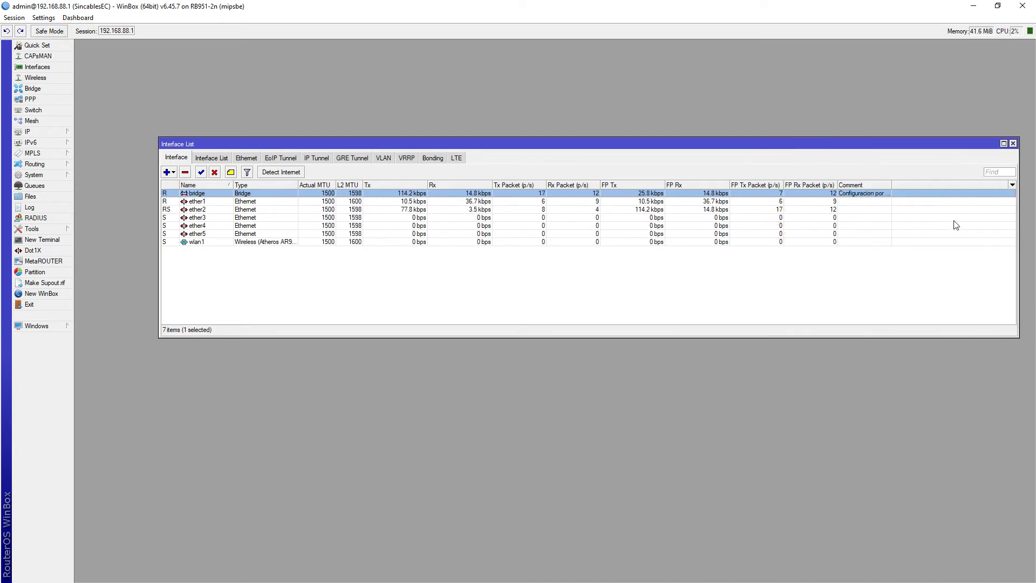
pyautogui.moveTo(893, 187); pyautogui.dragTo(935, 187)
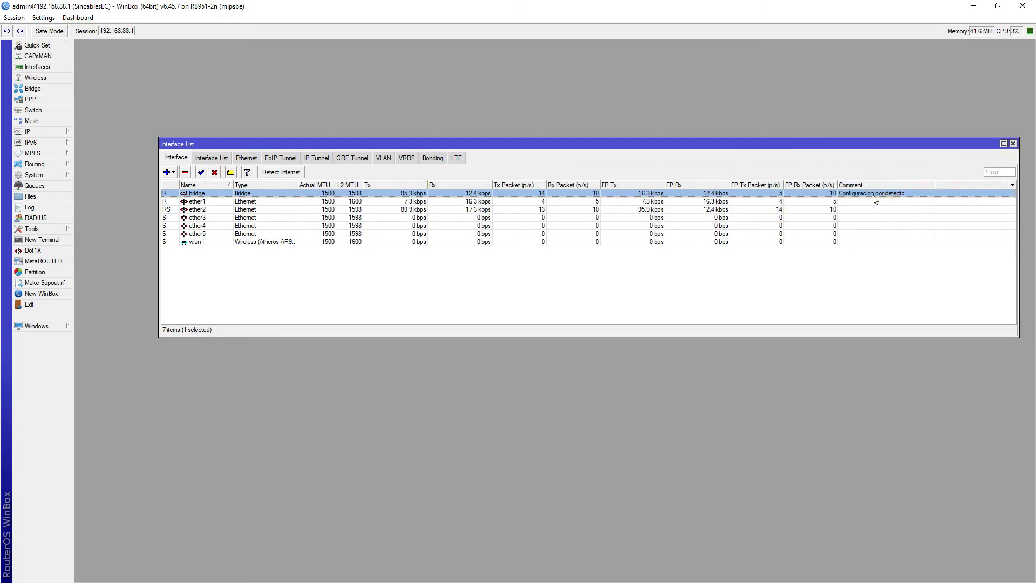
pyautogui.click(311, 209)
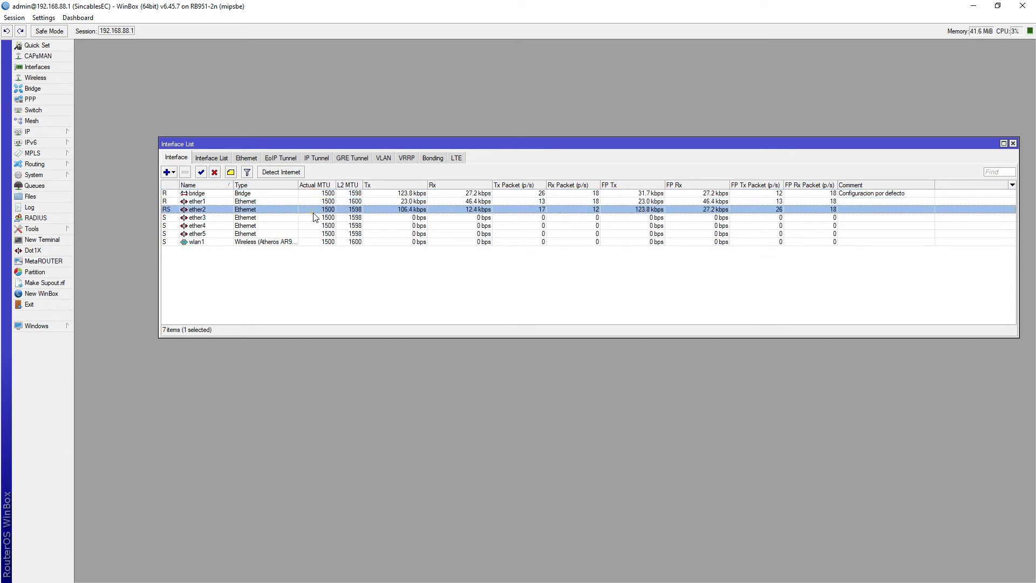
pyautogui.click(689, 194)
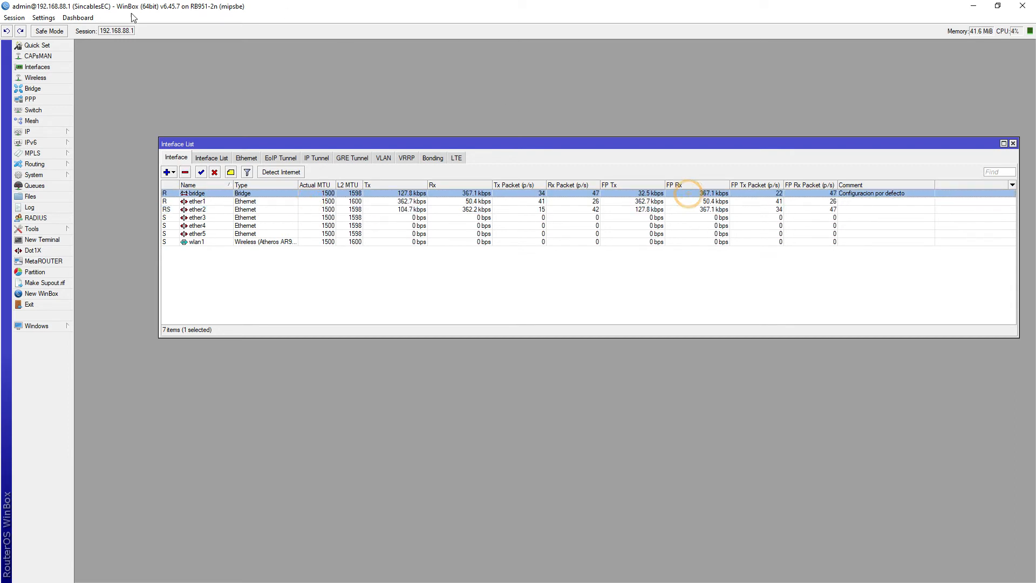
# - Re-enable inline comments so 'Configuracion por defecto' shows above the bridge row
pyautogui.click(44, 18)
pyautogui.click(58, 30)
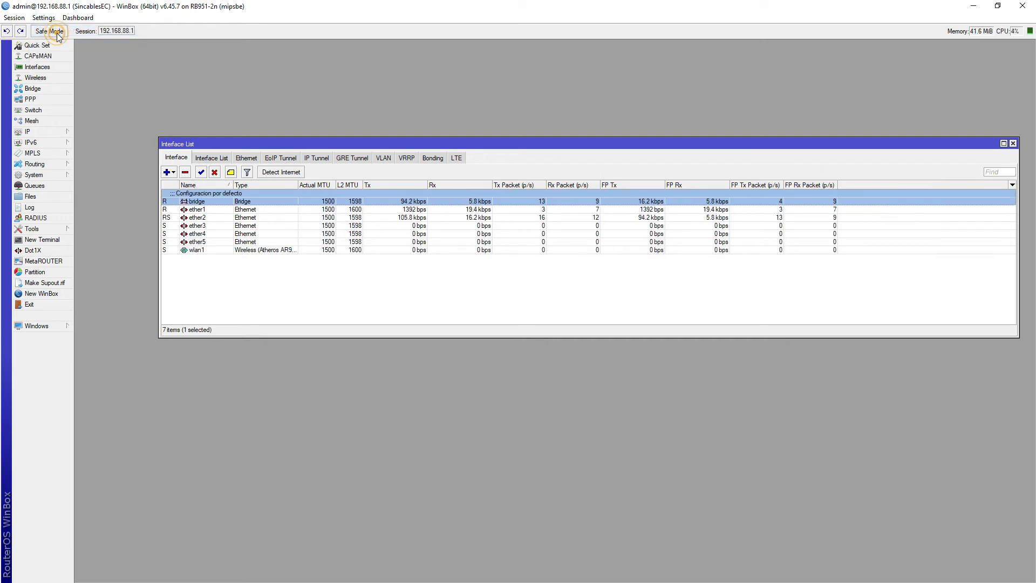
pyautogui.click(225, 200)
pyautogui.click(231, 209)
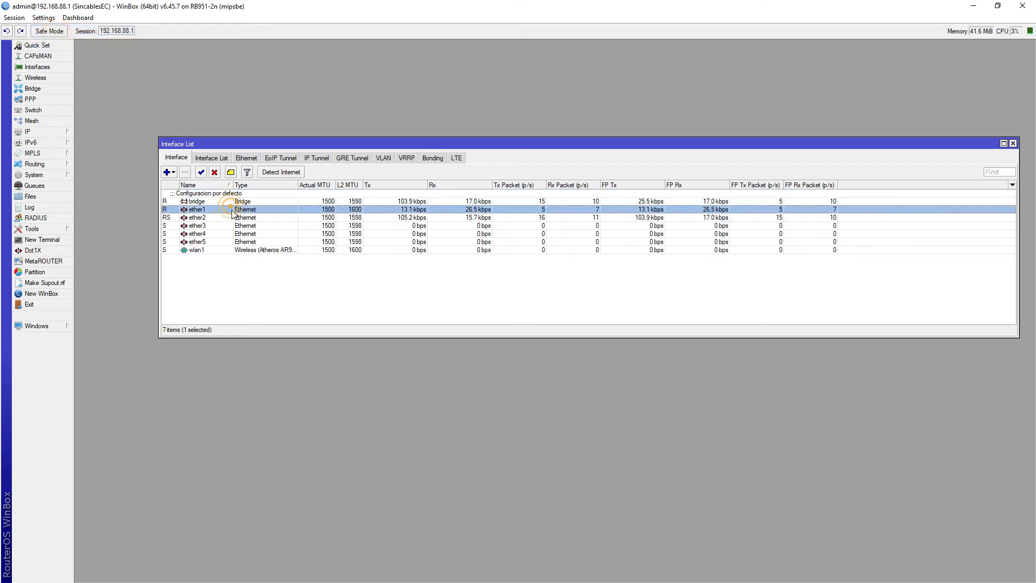
pyautogui.click(216, 195)
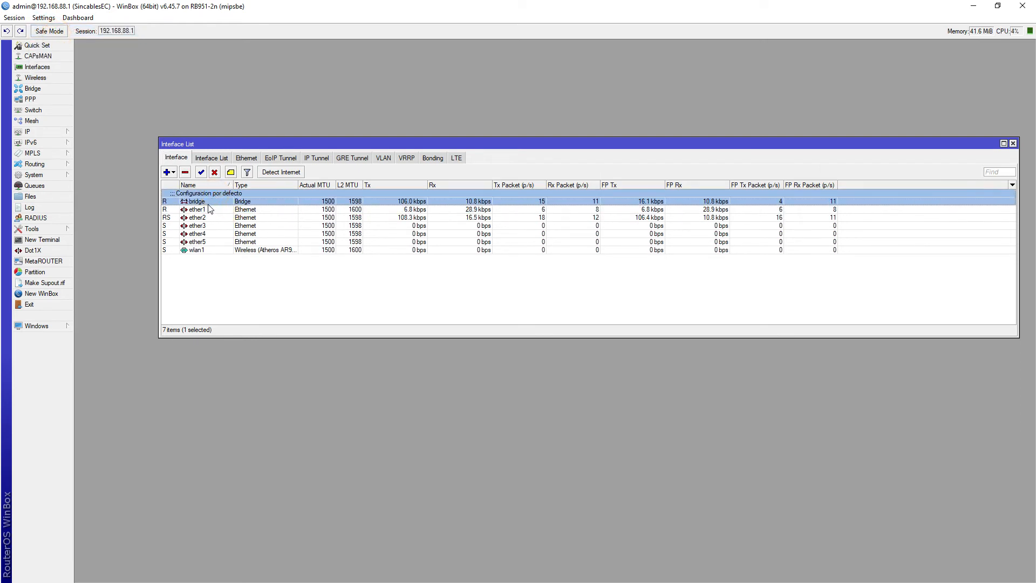
pyautogui.click(211, 227)
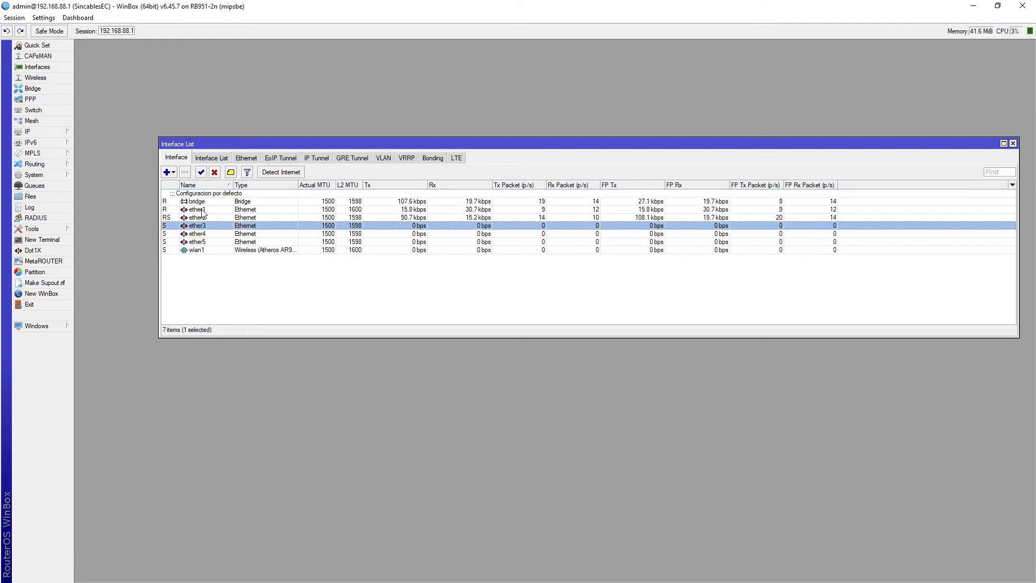
# - Give ether1 the comment 'Internet'
pyautogui.click(204, 210)
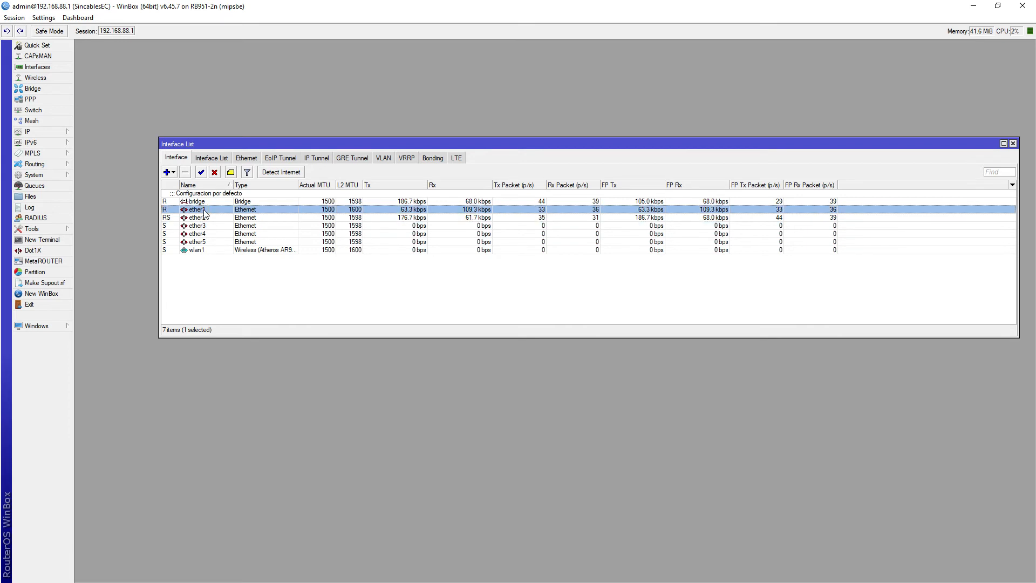
pyautogui.click(231, 172)
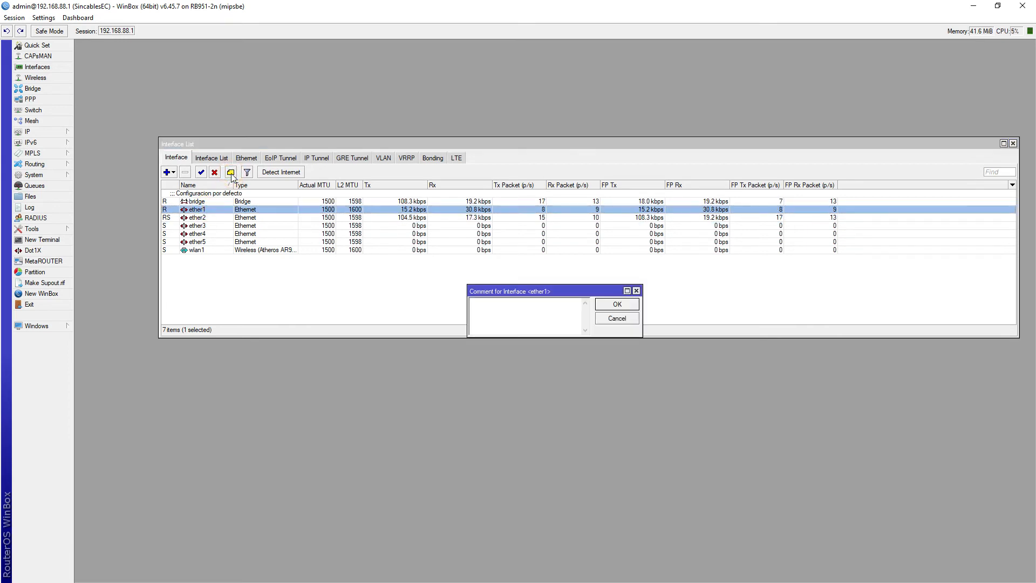
pyautogui.write('Internet')
pyautogui.click(616, 304)
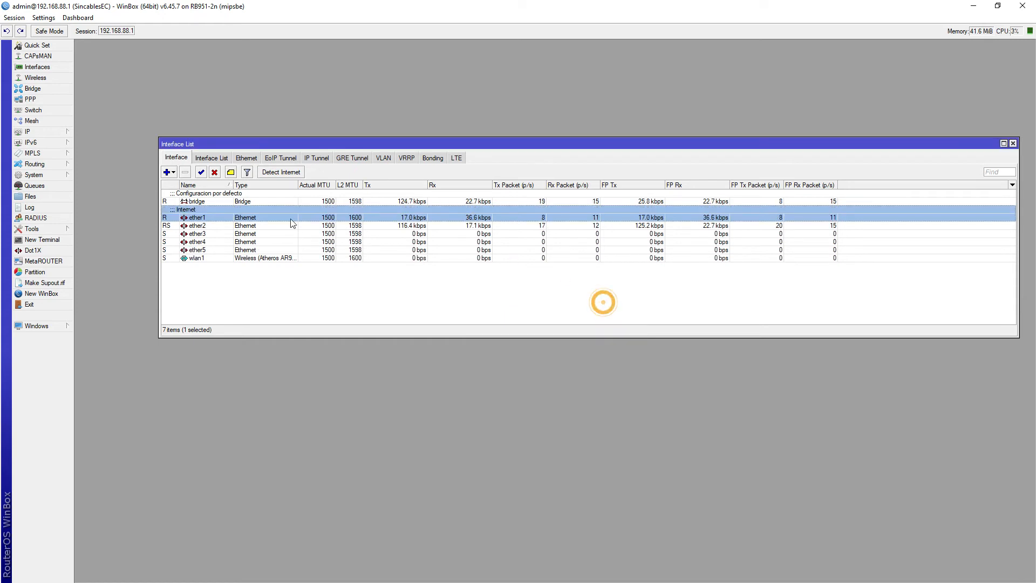
# - Undo and redo the ether1 comment, then close the Interface List
pyautogui.click(204, 226)
pyautogui.click(208, 218)
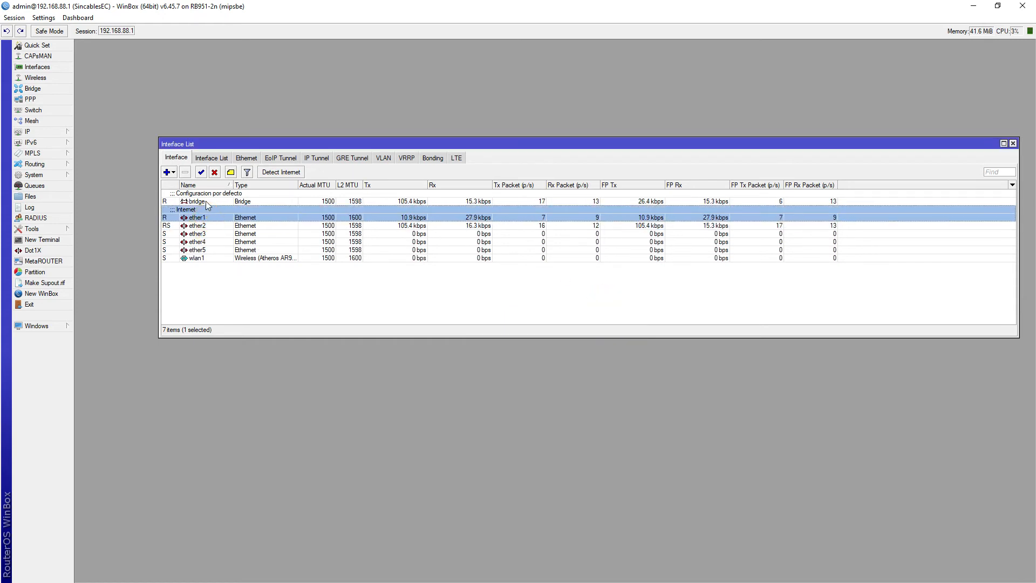
pyautogui.click(206, 201)
pyautogui.click(204, 211)
pyautogui.click(7, 32)
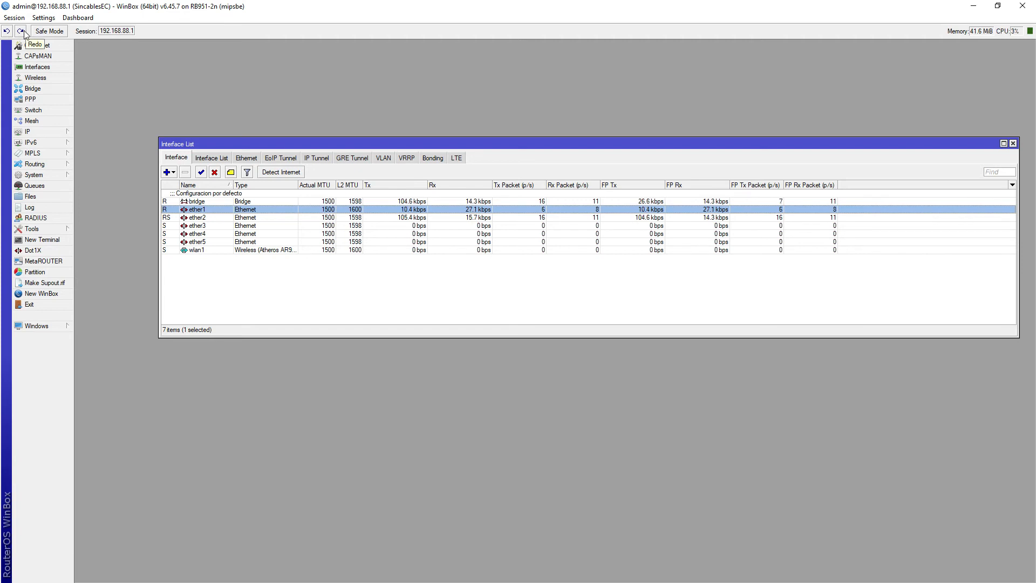
pyautogui.click(21, 30)
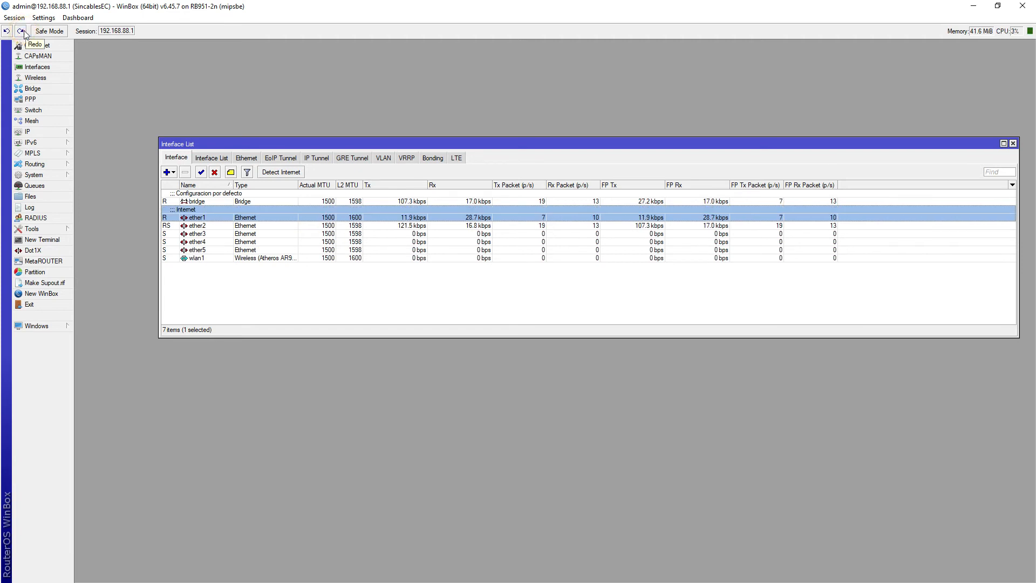
pyautogui.click(1013, 144)
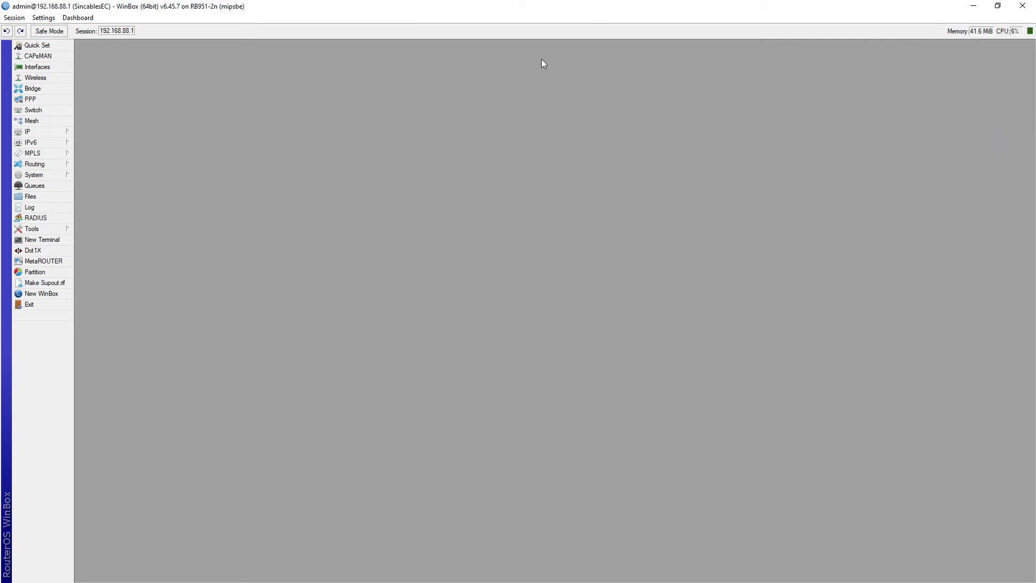
# - Add Uptime, CPU, Time and Date readouts to the status bar and drag Memory first
pyautogui.click(75, 17)
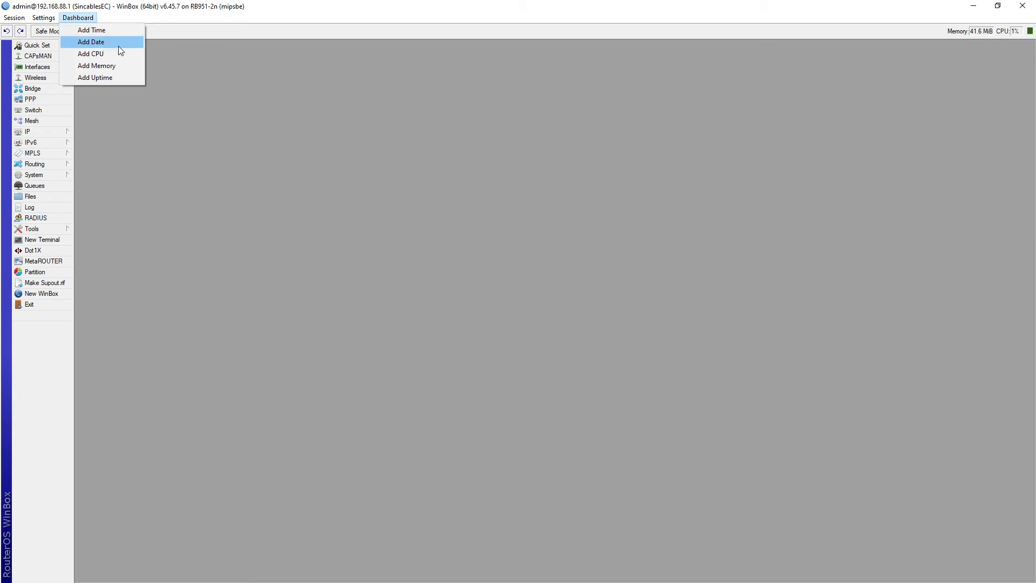
pyautogui.click(106, 76)
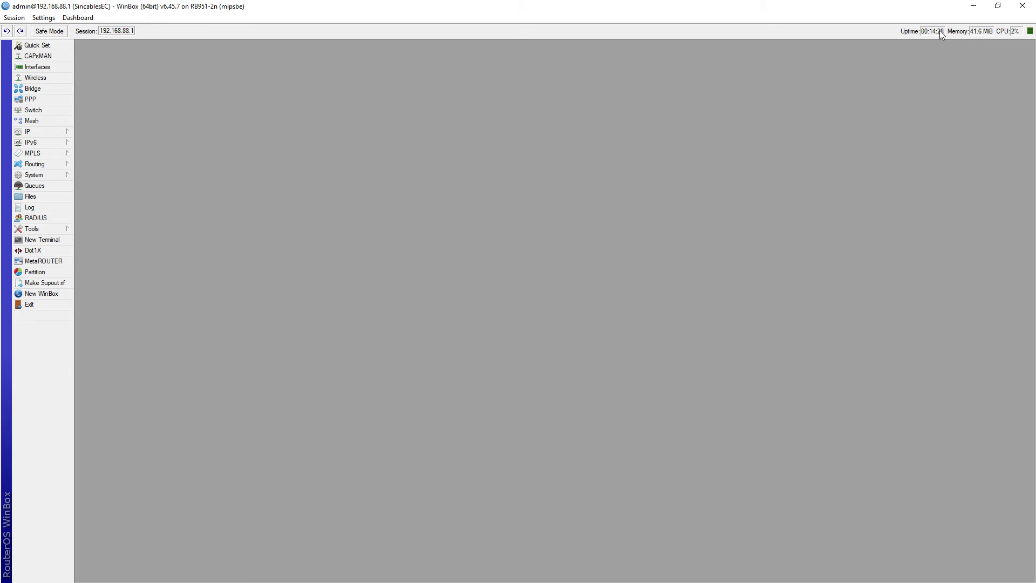
pyautogui.rightClick(779, 35)
pyautogui.click(815, 69)
pyautogui.rightClick(757, 30)
pyautogui.click(799, 46)
pyautogui.rightClick(761, 34)
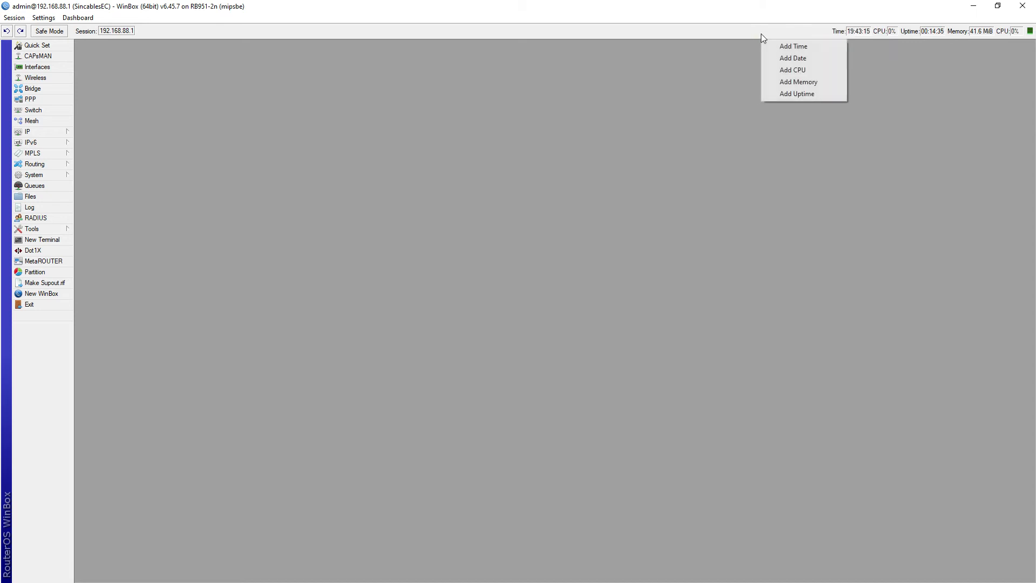
pyautogui.click(786, 58)
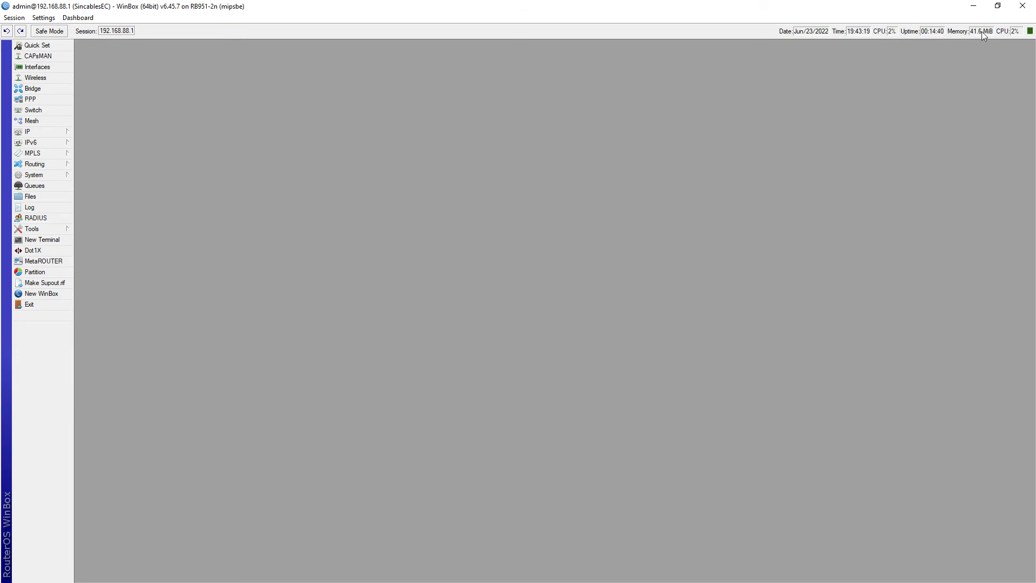
pyautogui.moveTo(982, 31); pyautogui.dragTo(787, 31)
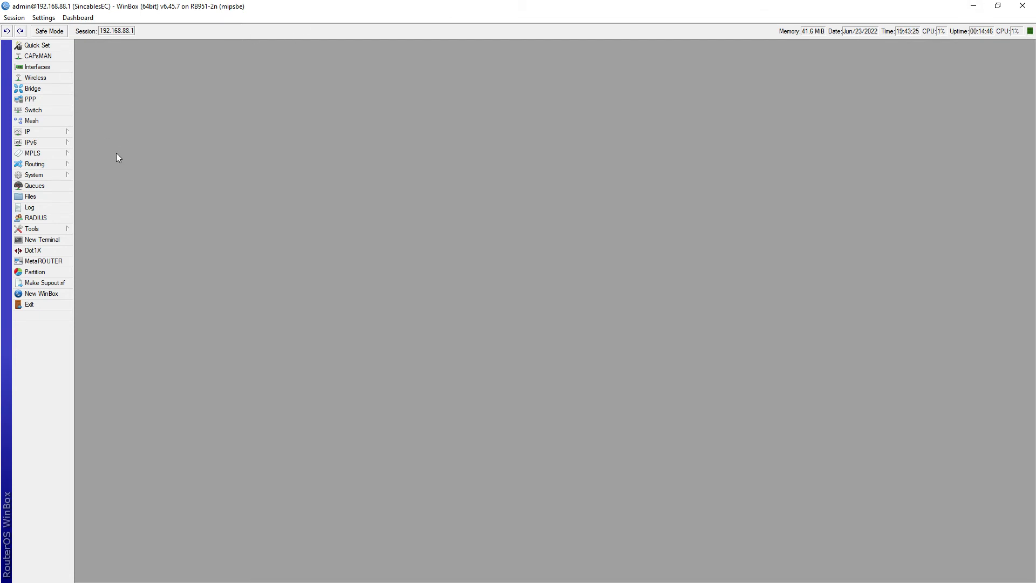
pyautogui.click(36, 133)
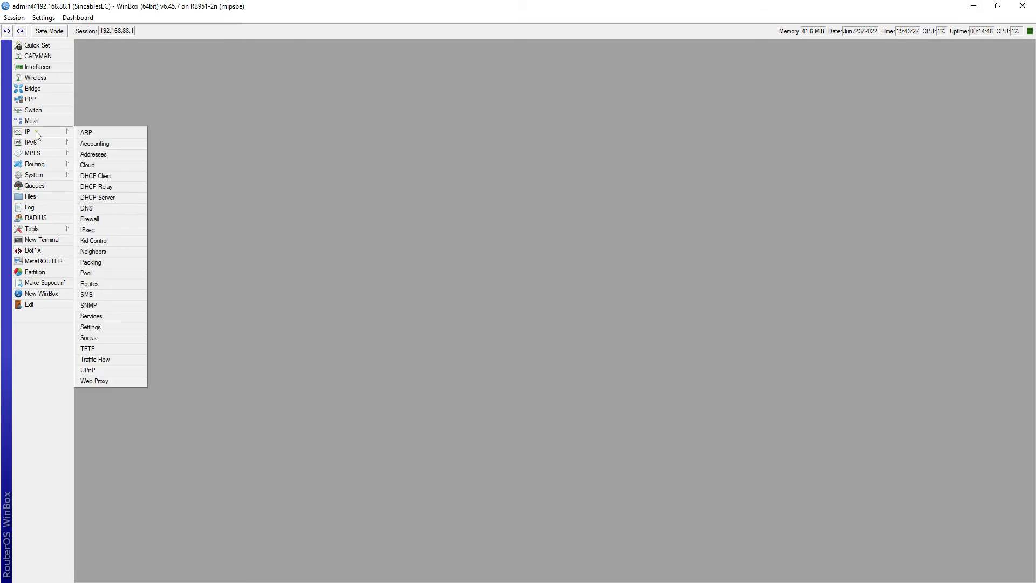
# - Open the IP Address List at screen centre and briefly check the router in a second login window
pyautogui.click(120, 155)
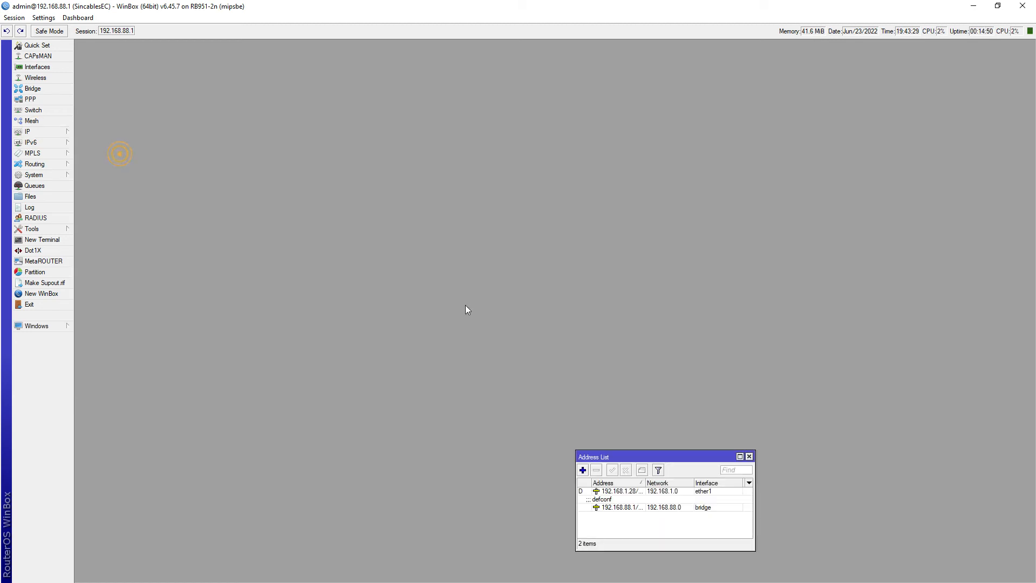
pyautogui.moveTo(663, 462); pyautogui.dragTo(479, 228)
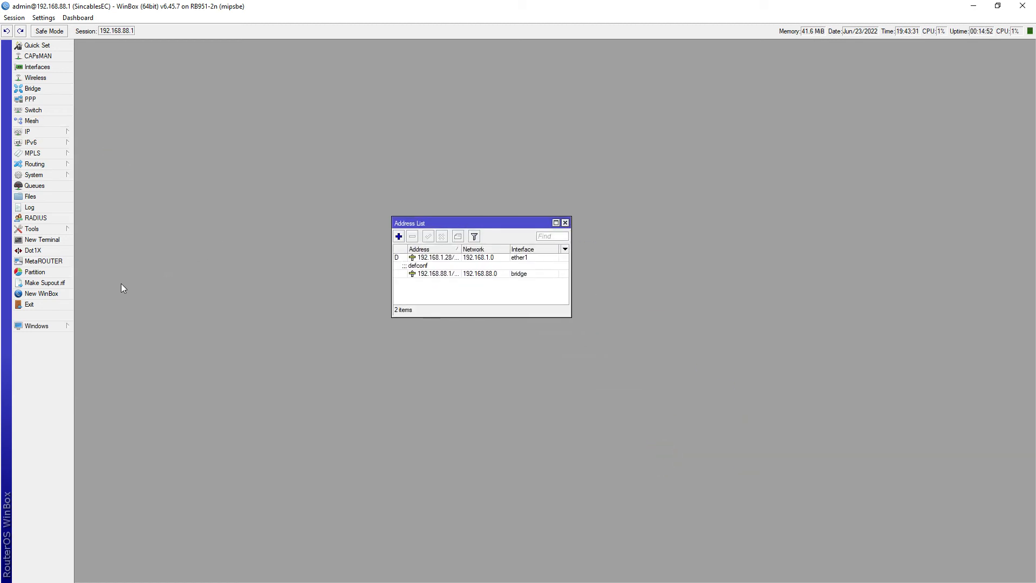
pyautogui.click(43, 294)
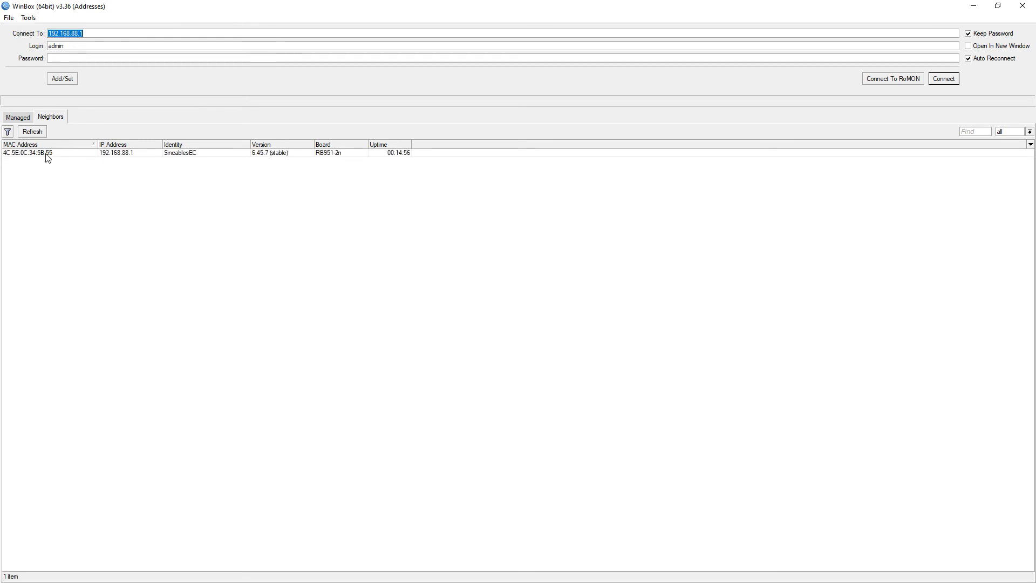
pyautogui.click(48, 154)
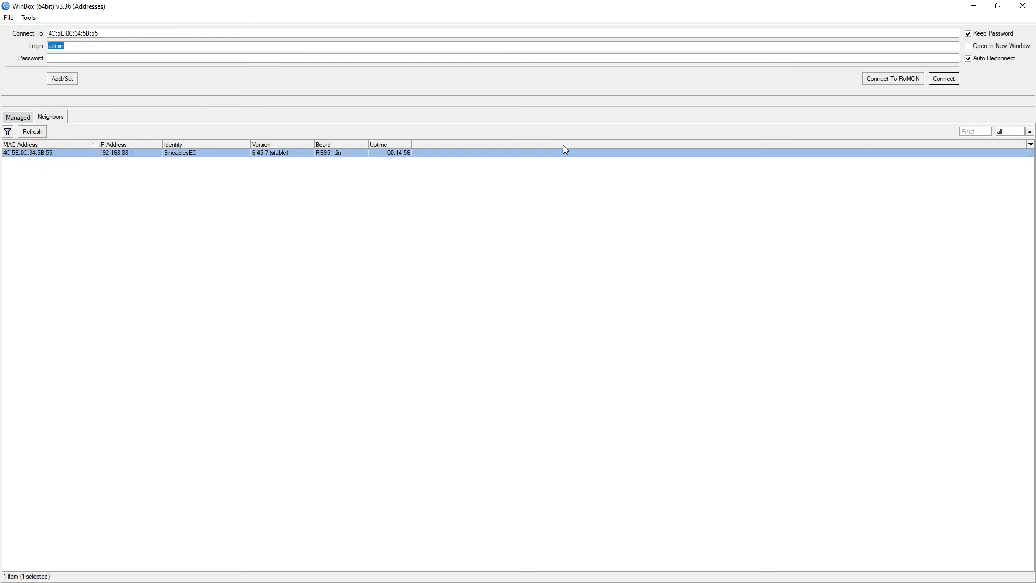
pyautogui.click(1023, 6)
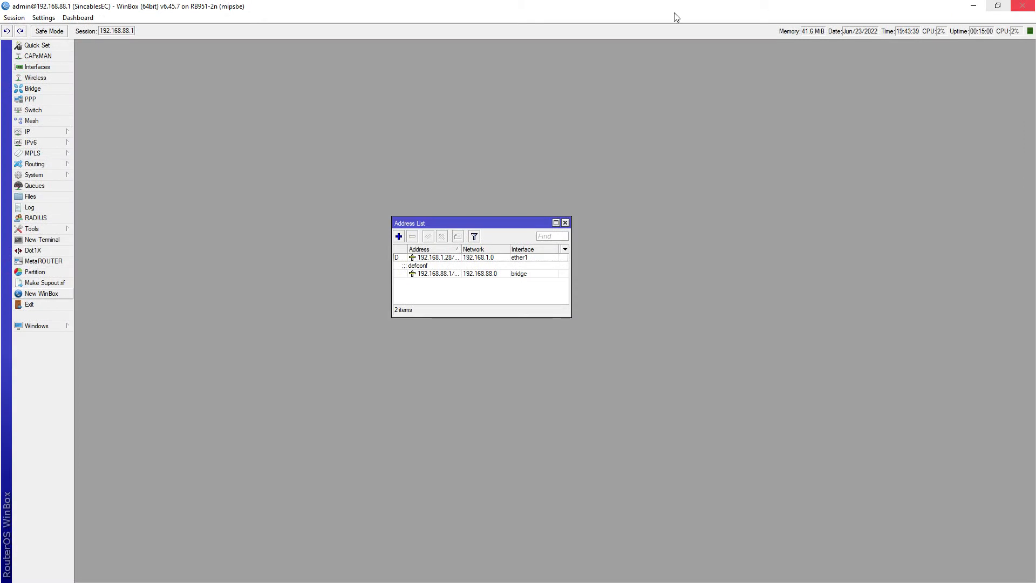
# - Enlarge the Address List and Address column so 192.168.88.1/24 and 192.168.1.28/26 read fully
pyautogui.moveTo(488, 217); pyautogui.dragTo(488, 174)
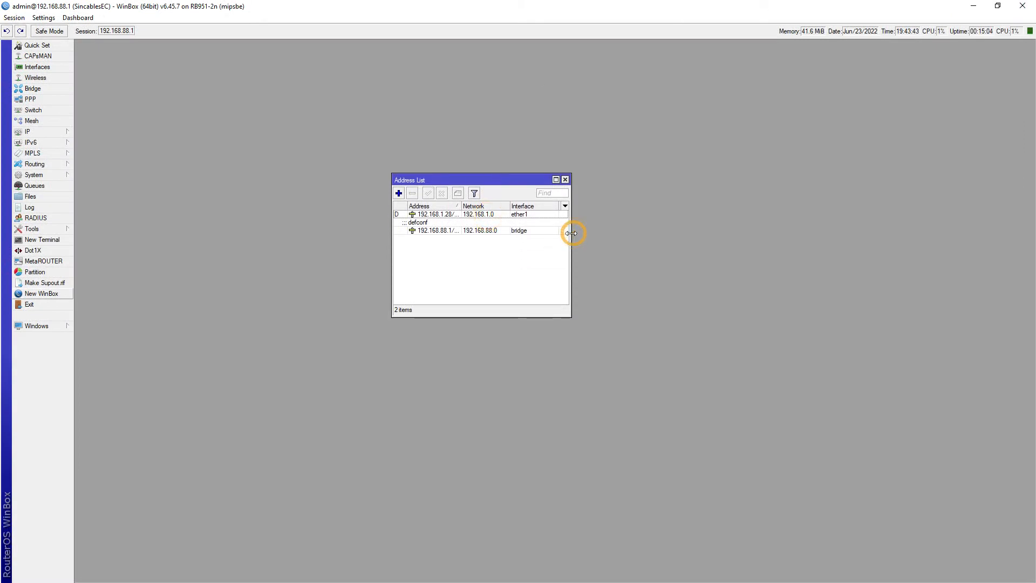
pyautogui.moveTo(573, 234); pyautogui.dragTo(674, 234)
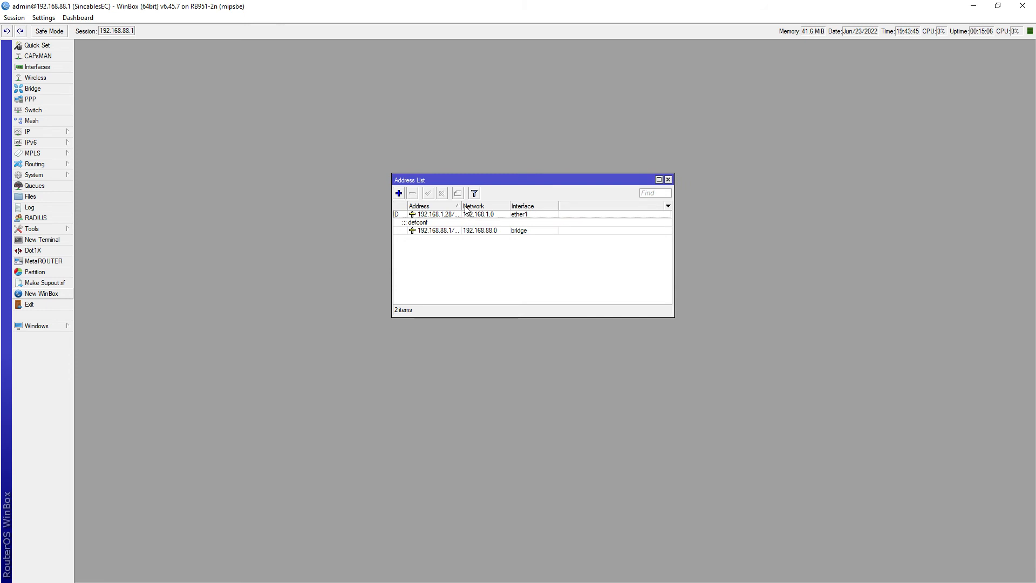
pyautogui.moveTo(461, 206); pyautogui.dragTo(482, 206)
pyautogui.click(458, 230)
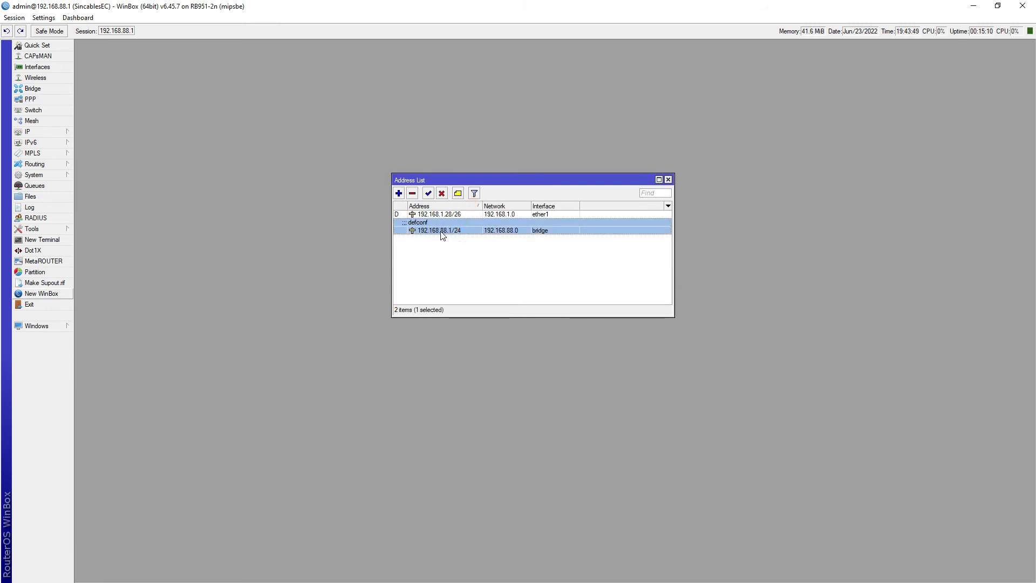
# - Change the 192.168.88.1/24 address comment from defconf to 'Configuracion por defecto'
pyautogui.doubleClick(442, 232)
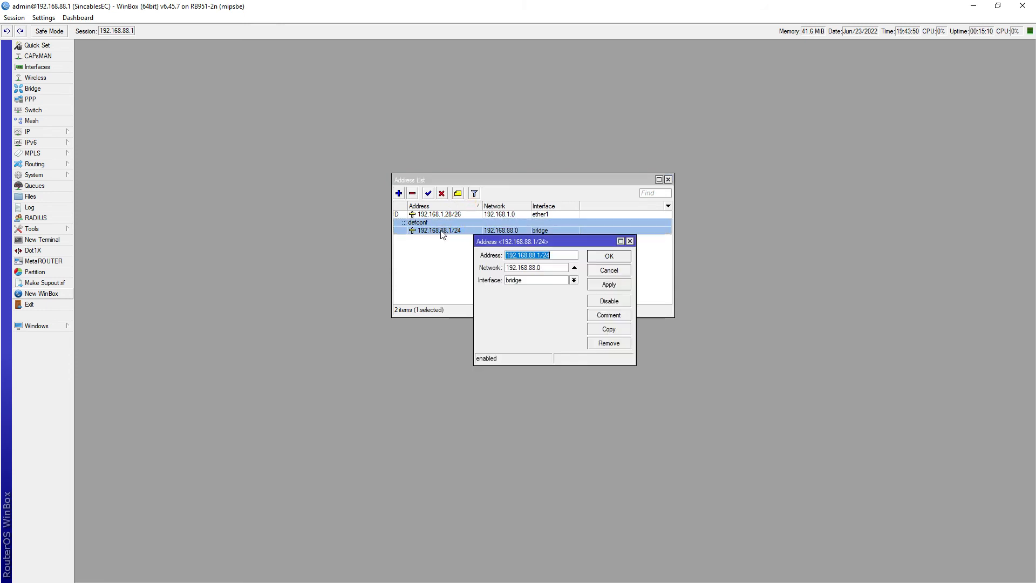
pyautogui.click(610, 316)
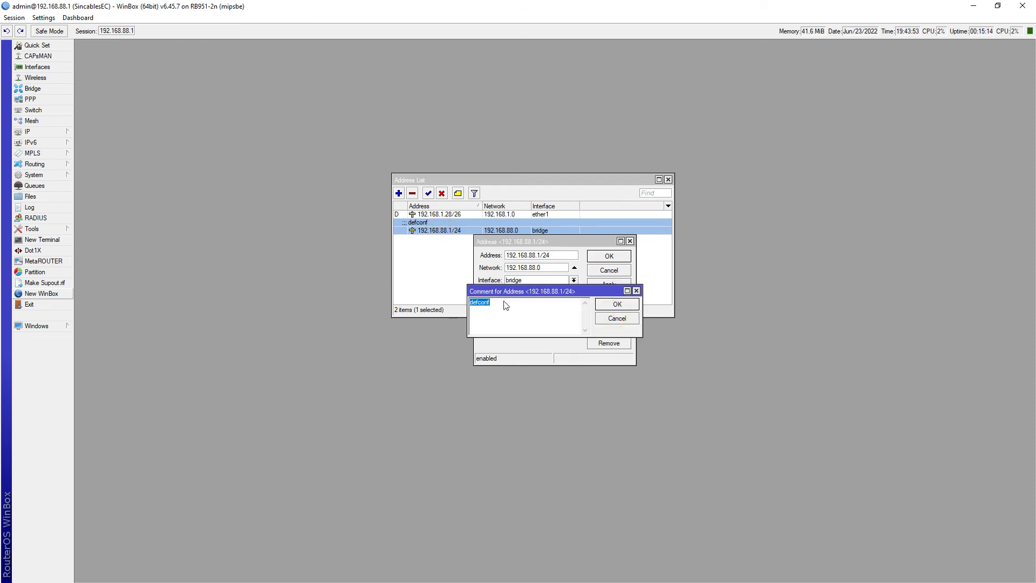
pyautogui.write('Configuracion por')
pyautogui.click(617, 304)
pyautogui.click(614, 261)
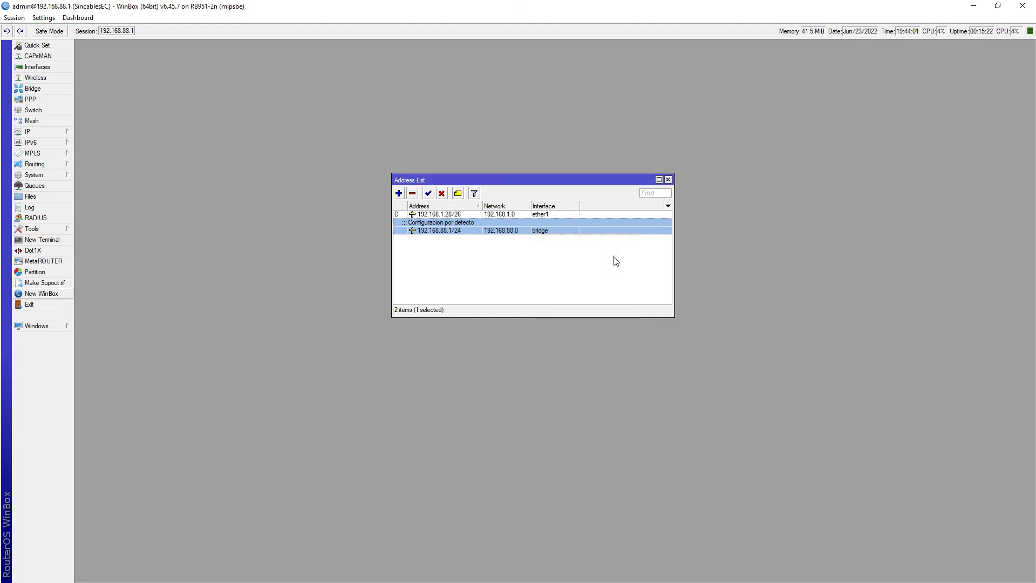
# - Undo and redo the comment change, then close the Address List
pyautogui.click(7, 32)
pyautogui.click(20, 31)
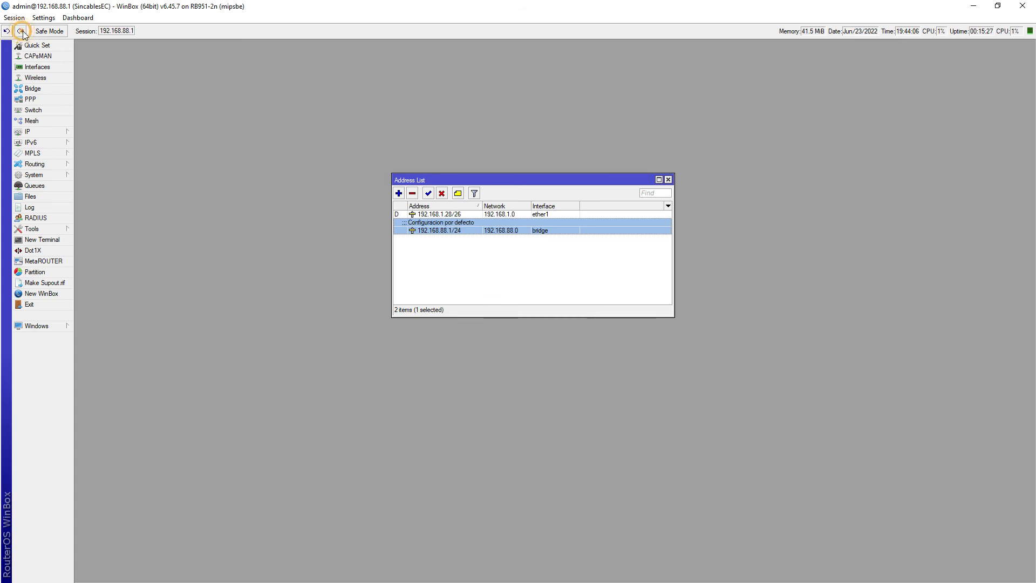
pyautogui.click(668, 180)
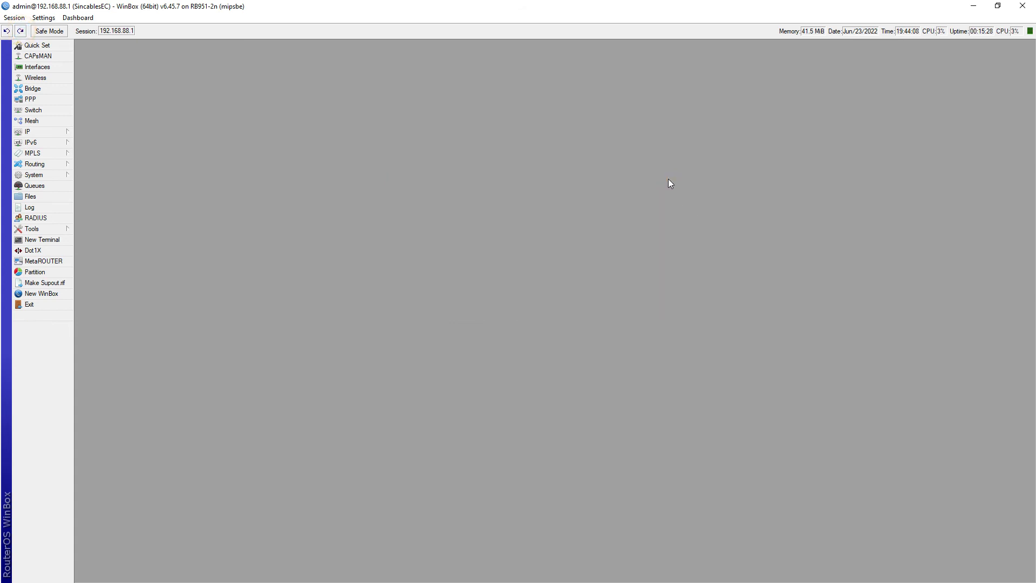
# - Open the admin user's settings from System > Users
pyautogui.click(38, 175)
pyautogui.click(93, 413)
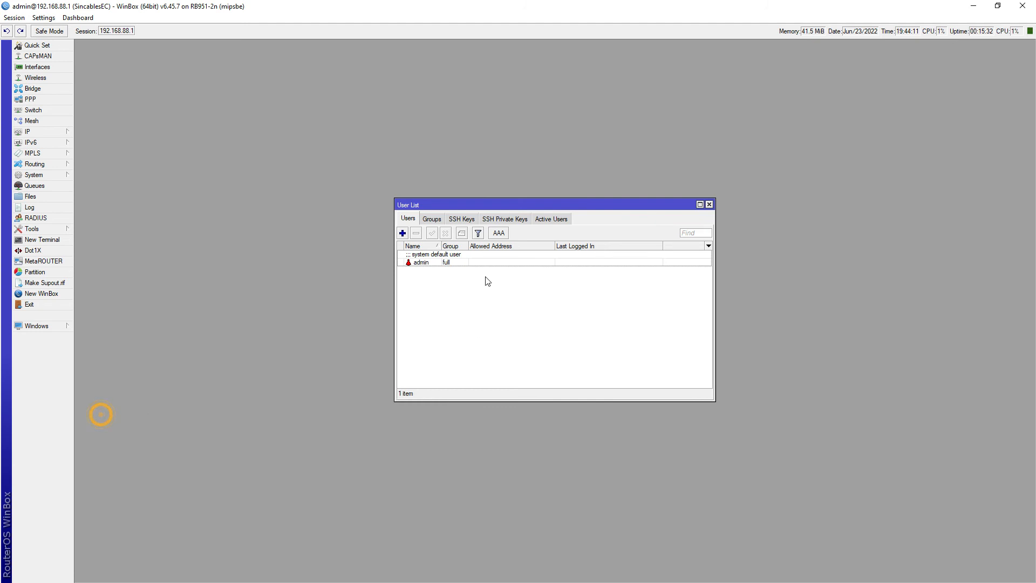
pyautogui.click(422, 264)
pyautogui.doubleClick(422, 265)
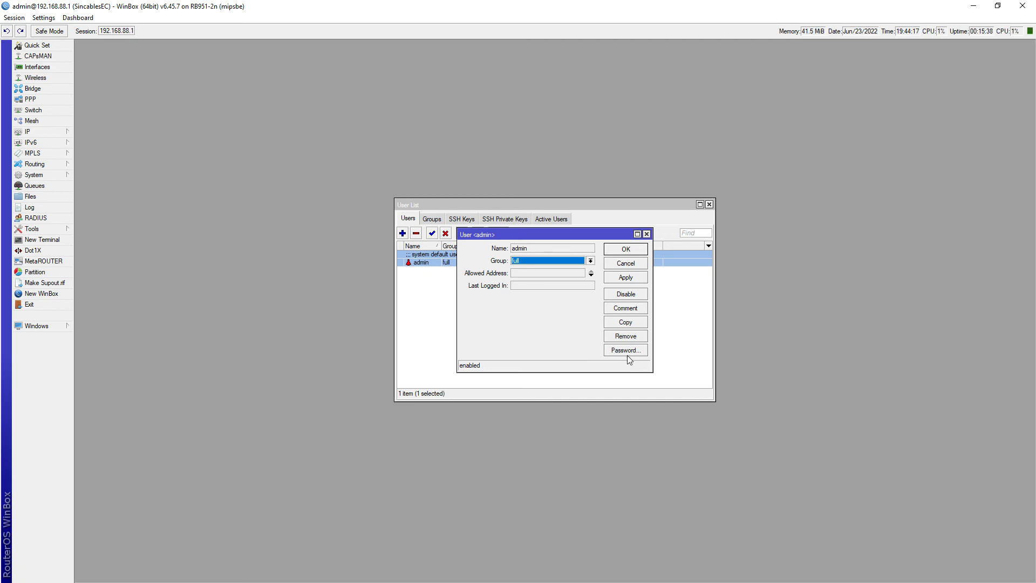
# - Set and confirm a new password for the admin user, then close its settings
pyautogui.click(626, 351)
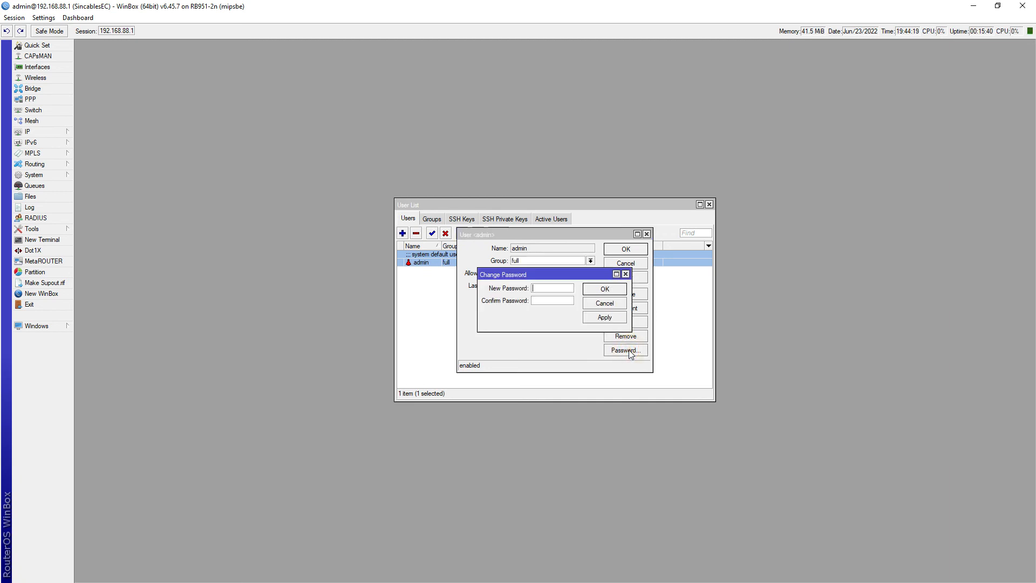
pyautogui.click(561, 301)
pyautogui.write('**')
pyautogui.click(43, 18)
pyautogui.click(614, 294)
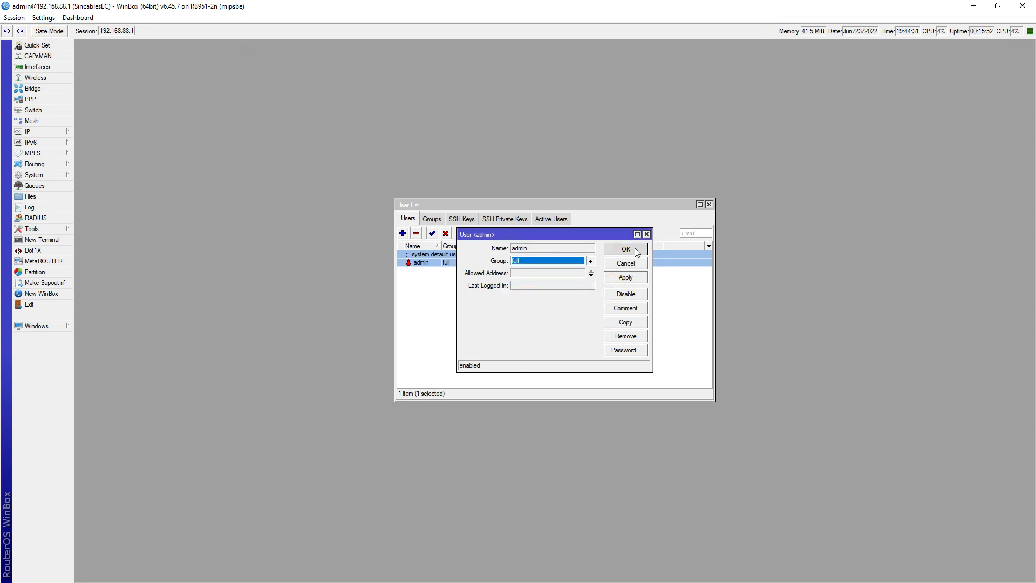
pyautogui.click(626, 249)
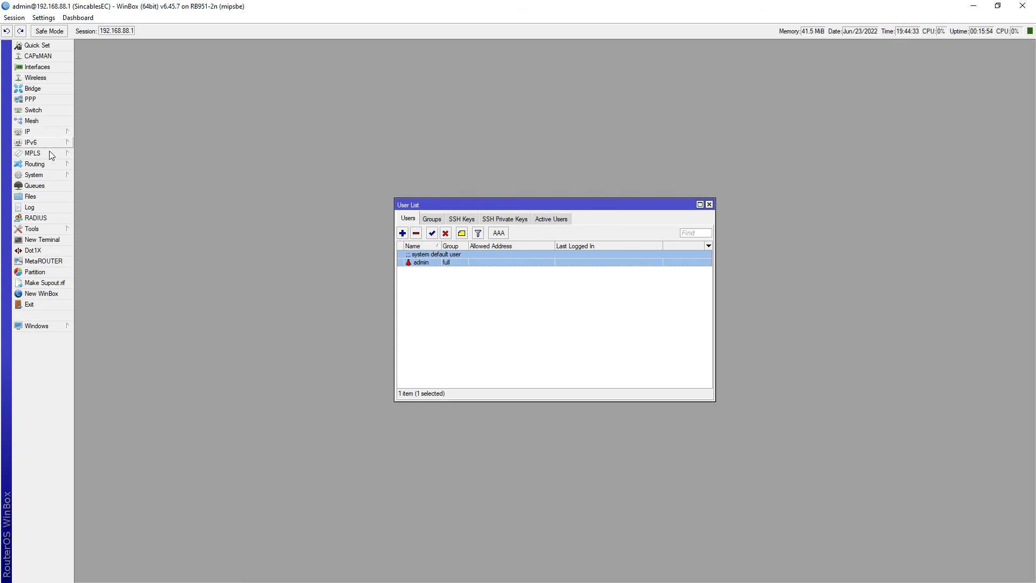
pyautogui.click(51, 79)
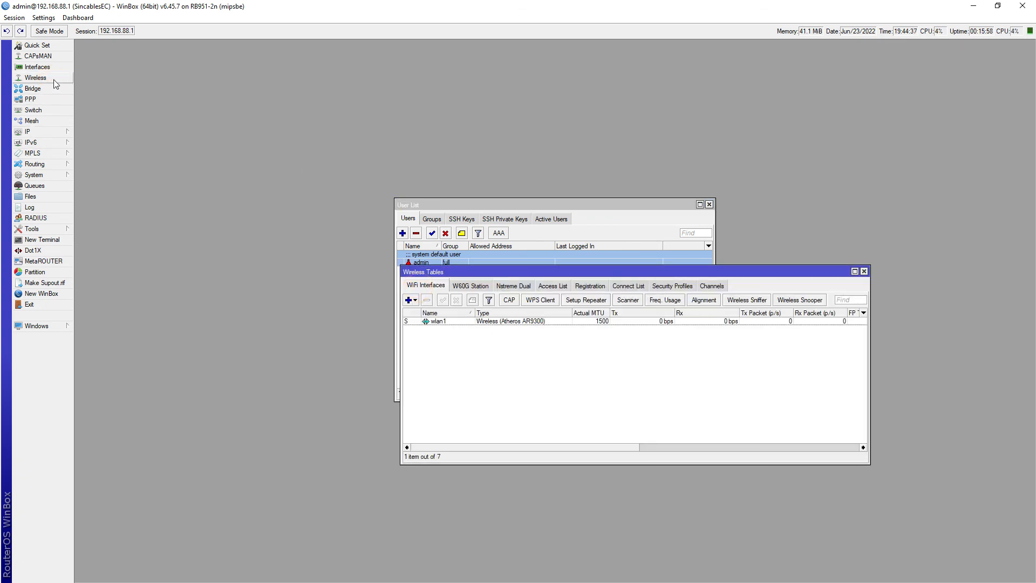
# - Set the default security profile to dynamic keys with WPA PSK and WPA2 PSK enabled
pyautogui.click(669, 286)
pyautogui.click(474, 324)
pyautogui.doubleClick(475, 323)
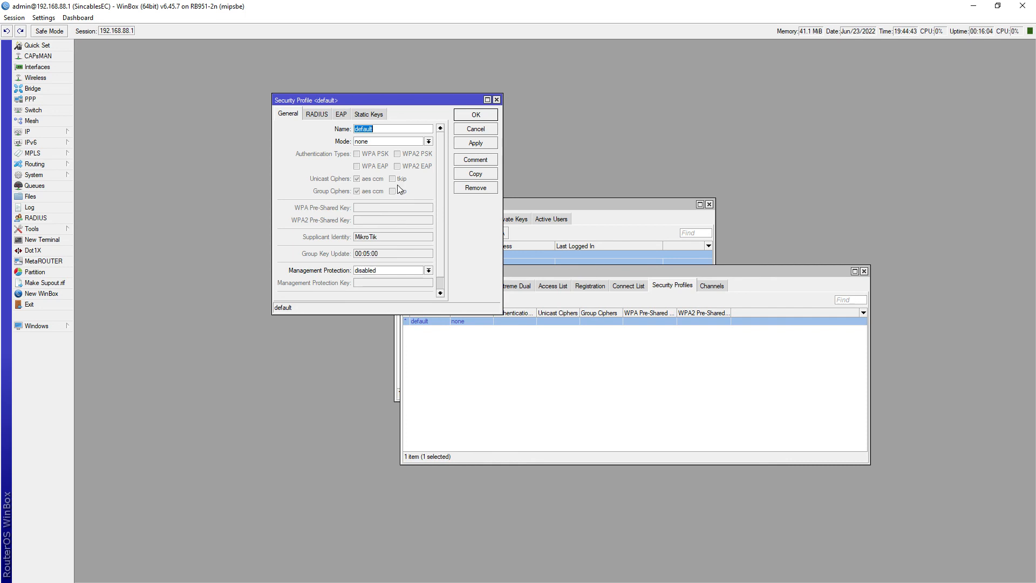
pyautogui.click(388, 141)
pyautogui.click(391, 151)
pyautogui.click(378, 154)
pyautogui.click(410, 154)
# - Enter the WPA and WPA2 pre-shared keys, switching on Hide Passwords in between
pyautogui.click(381, 207)
pyautogui.write('123')
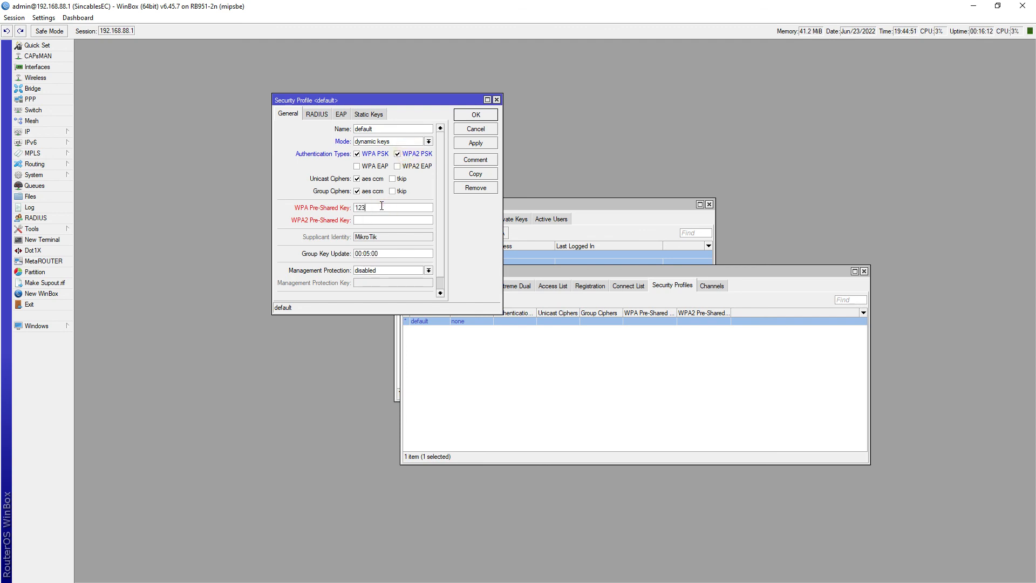
pyautogui.write('45')
pyautogui.click(43, 18)
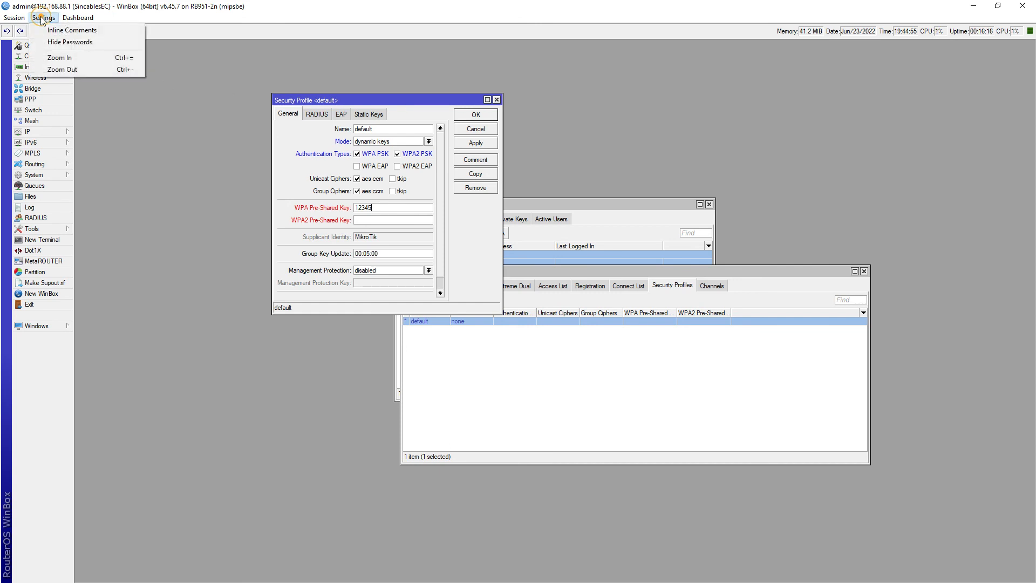
pyautogui.click(93, 45)
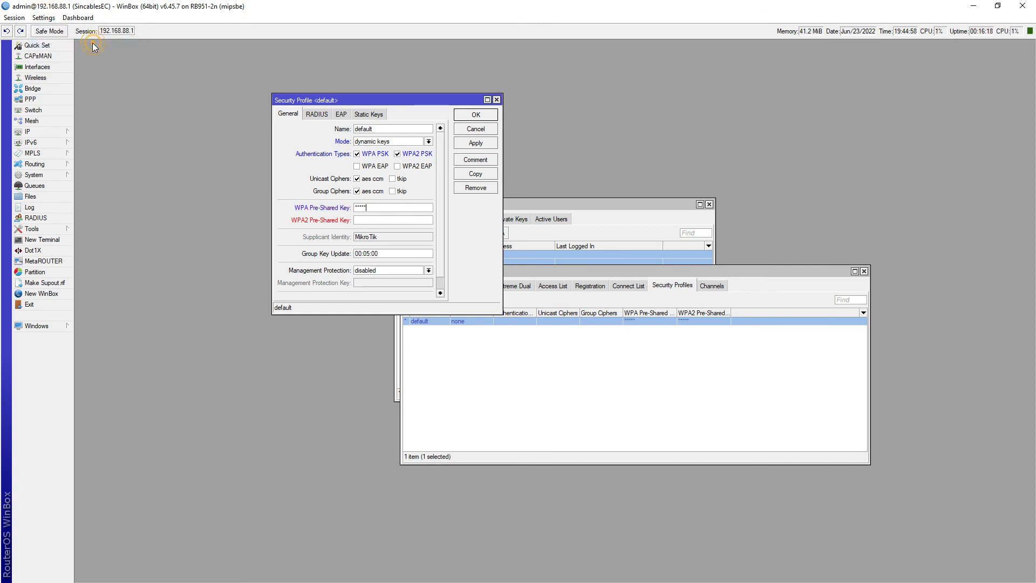
pyautogui.click(385, 220)
pyautogui.write('**')
# - Turn Hide Passwords off, cancel the profile edits, and close the Wireless and User windows
pyautogui.click(44, 18)
pyautogui.click(57, 43)
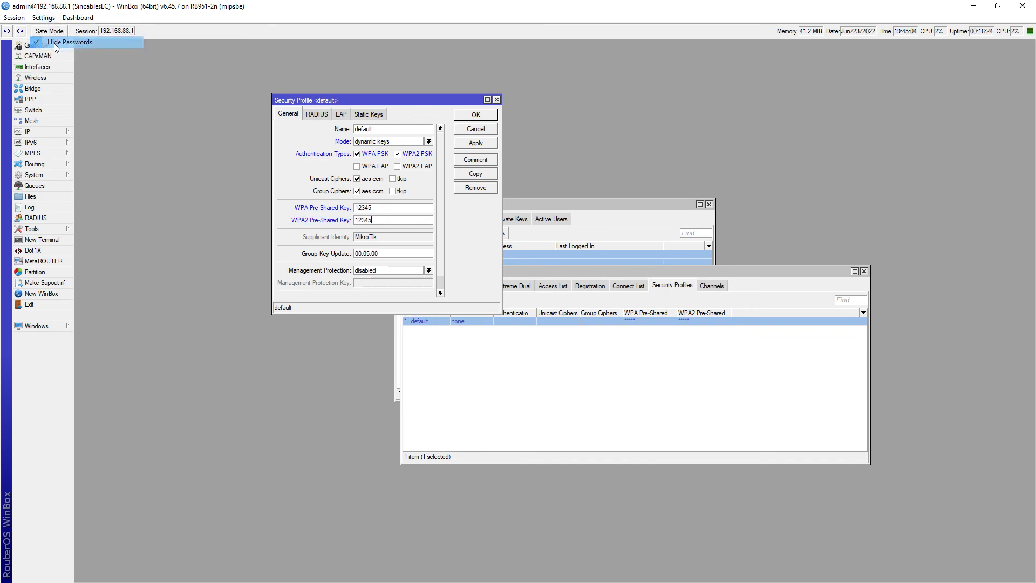
pyautogui.click(473, 130)
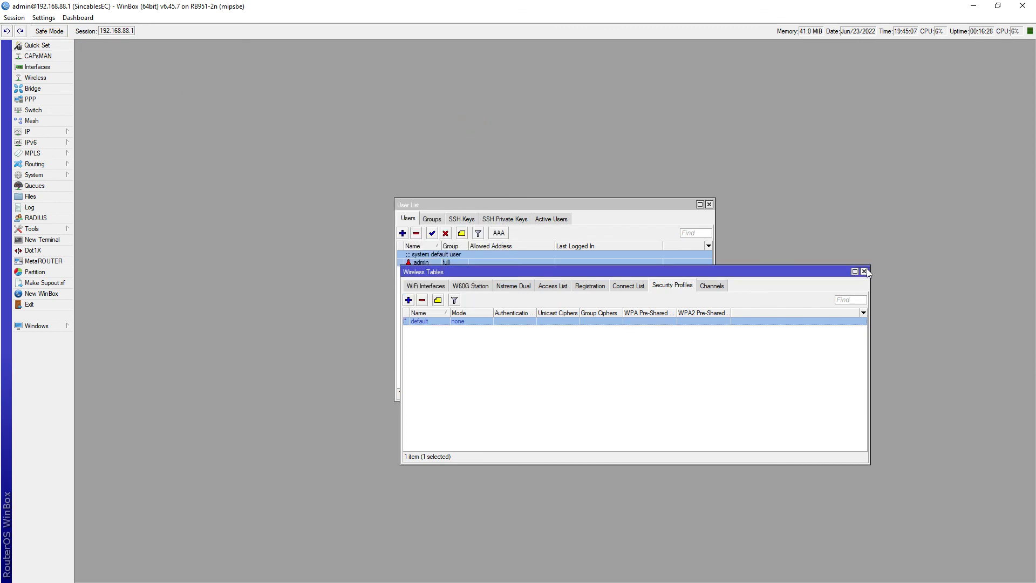
pyautogui.click(864, 271)
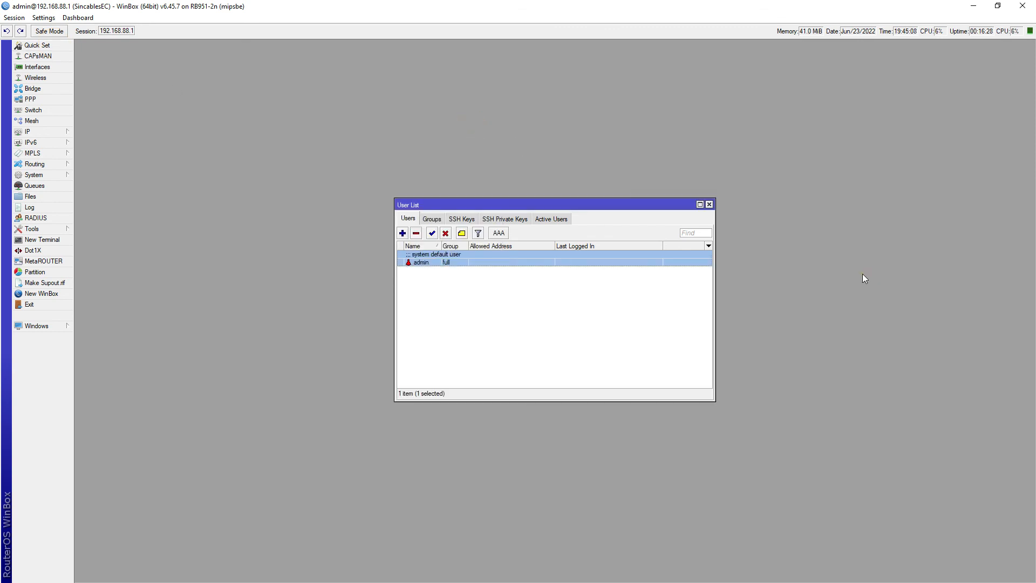
pyautogui.click(710, 204)
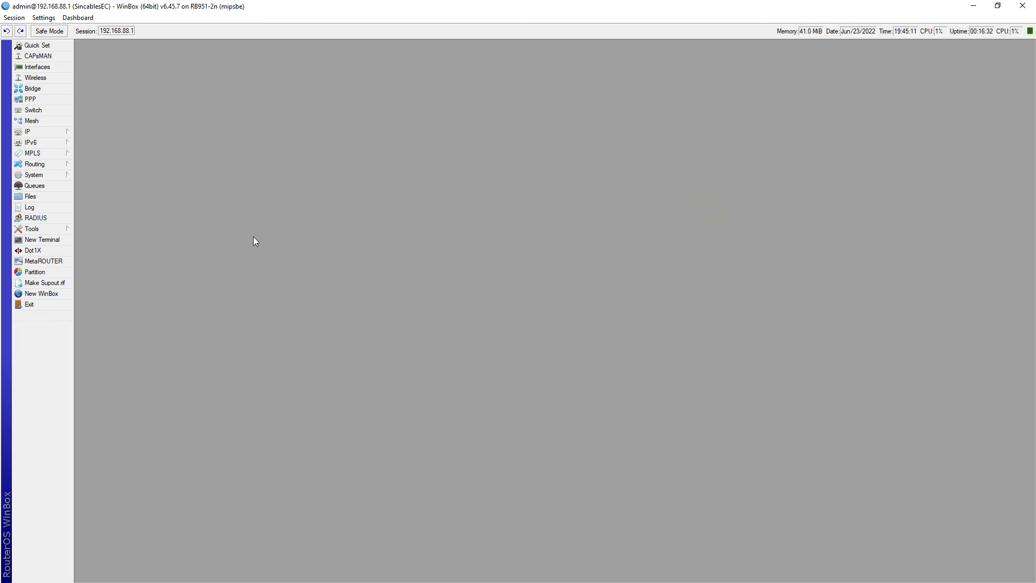
pyautogui.click(44, 132)
pyautogui.moveTo(43, 155)
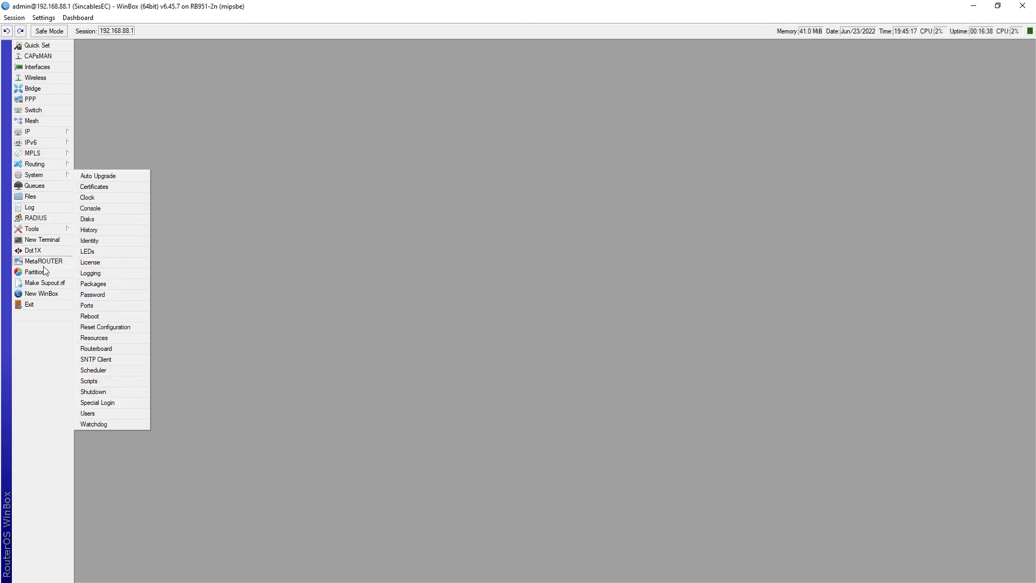